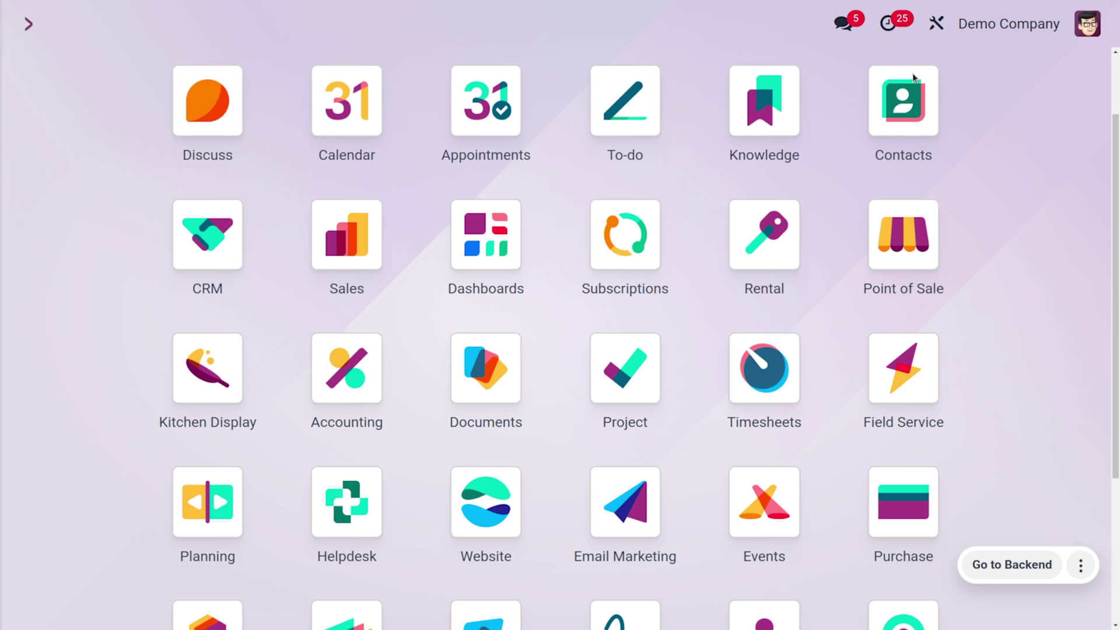
pyautogui.write('hel')
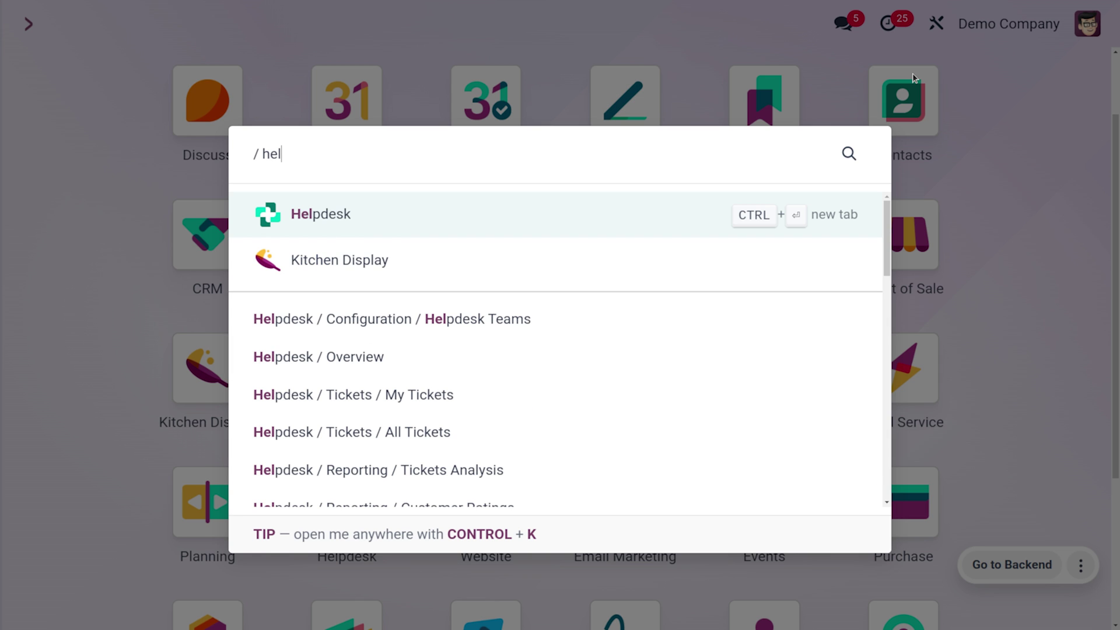
# Launch the Helpdesk app on its overview dashboard and expand the Configuration menu.
pyautogui.press('Return')
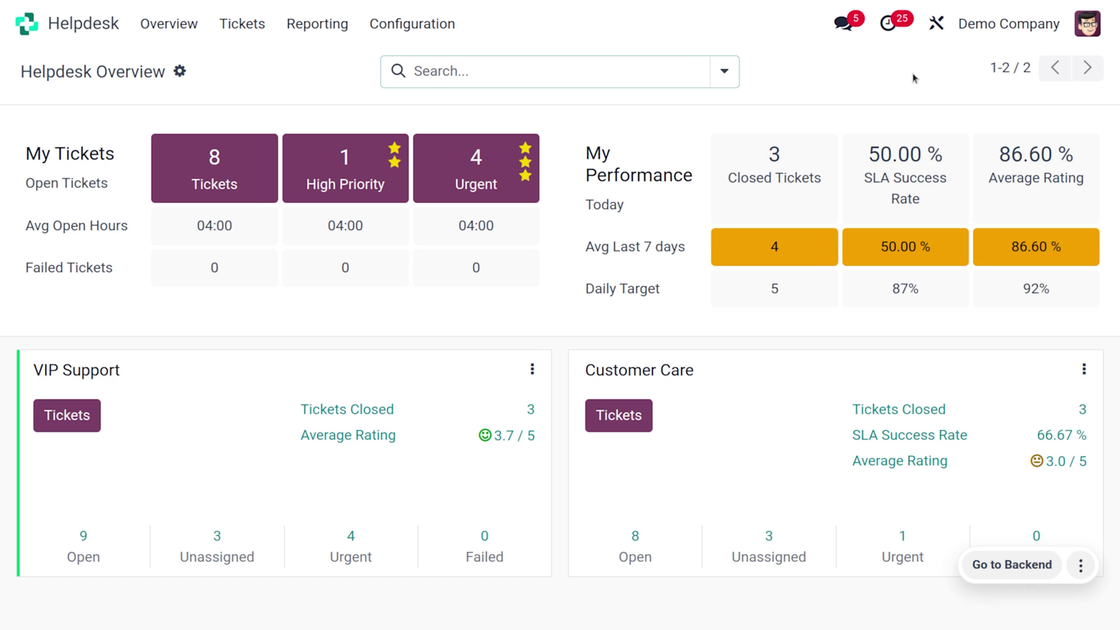
pyautogui.click(423, 27)
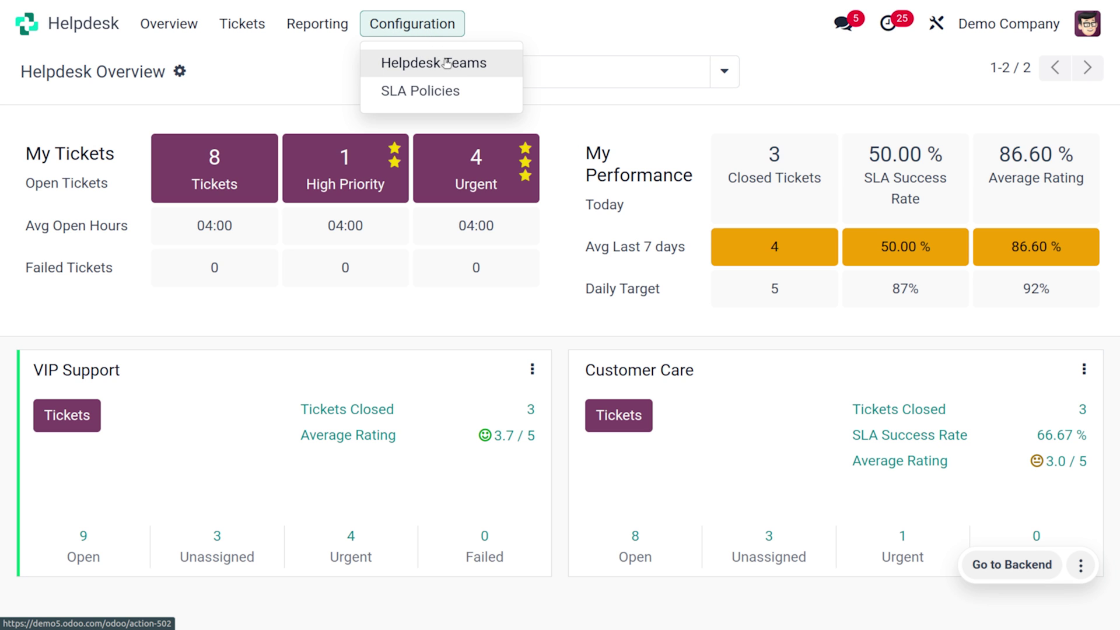
# Check that the Customer Care team has Website Form enabled, then return to the apps screen.
pyautogui.click(446, 63)
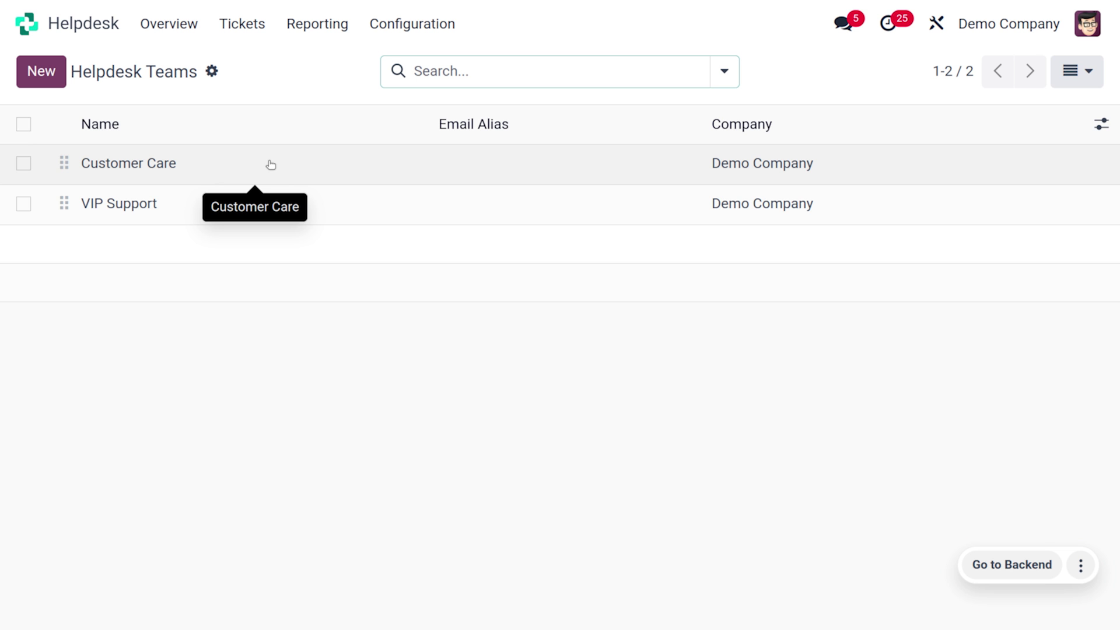
pyautogui.click(271, 166)
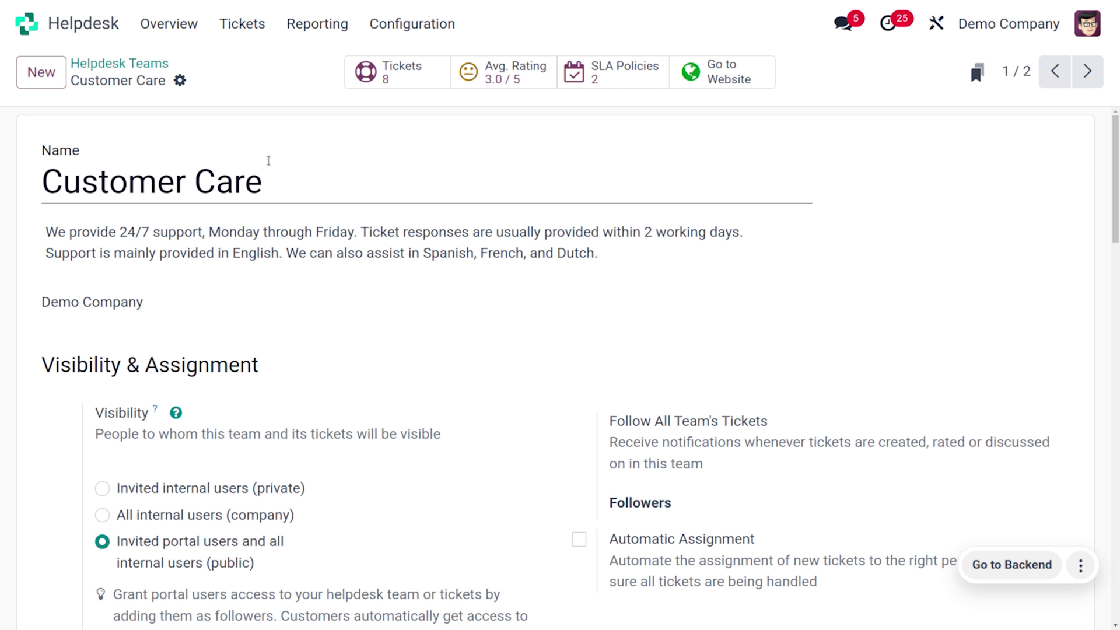
pyautogui.scroll(-1, 429, 401)
pyautogui.scroll(-2, 428, 400)
pyautogui.scroll(-3, 429, 401)
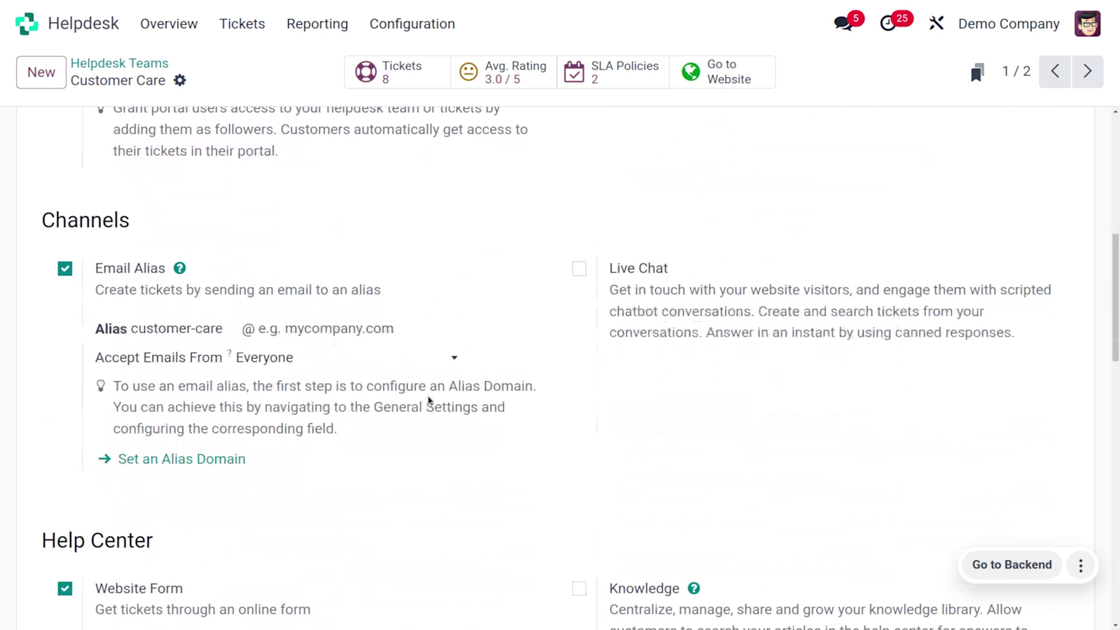
pyautogui.scroll(-1, 429, 401)
pyautogui.scroll(-1, 428, 401)
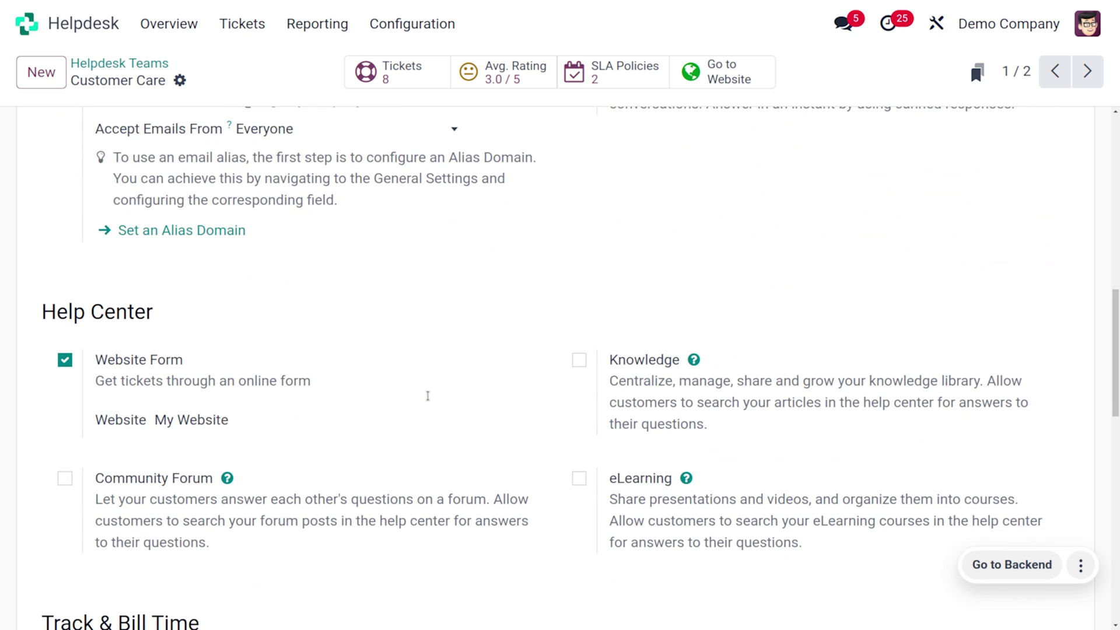
pyautogui.scroll(-1, 430, 401)
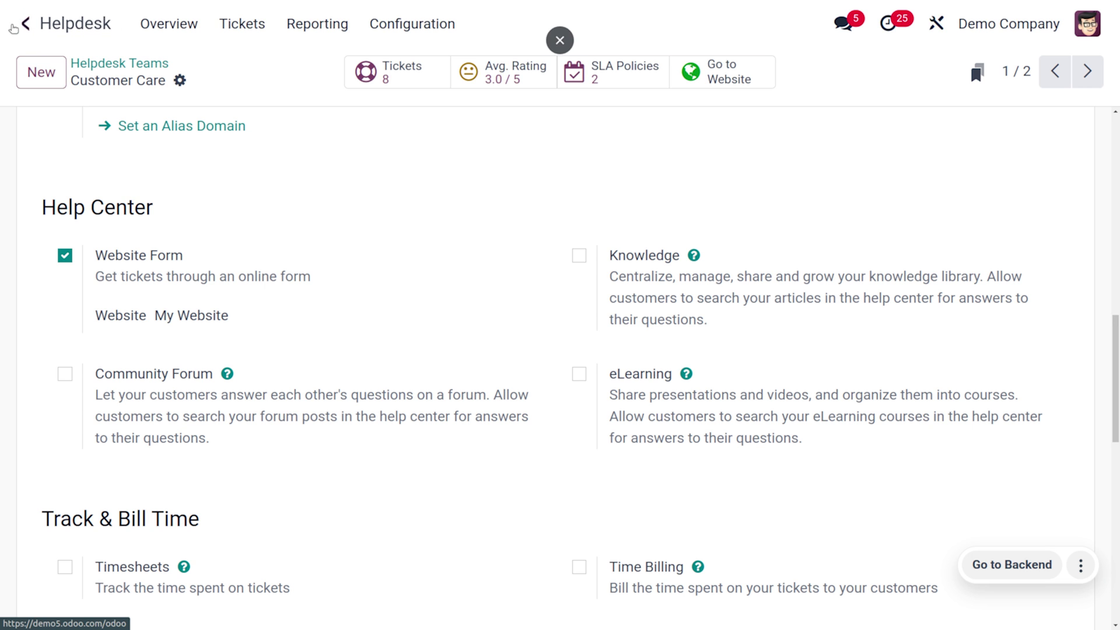
pyautogui.click(22, 25)
pyautogui.write('we')
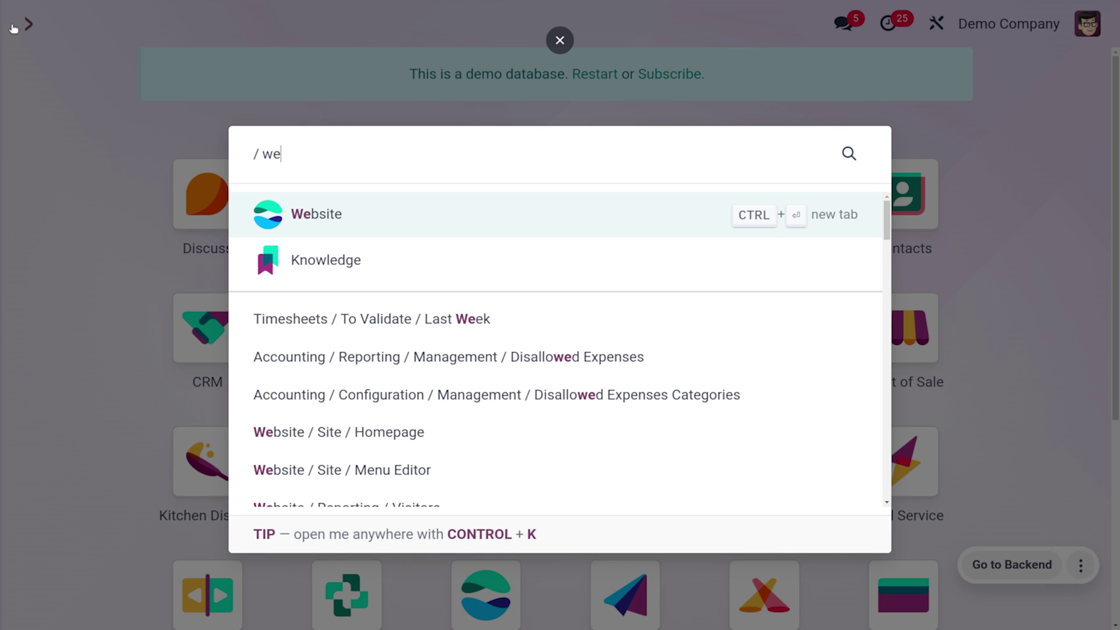
# Launch the Website app and put the ticket form page into edit mode.
pyautogui.press('Return')
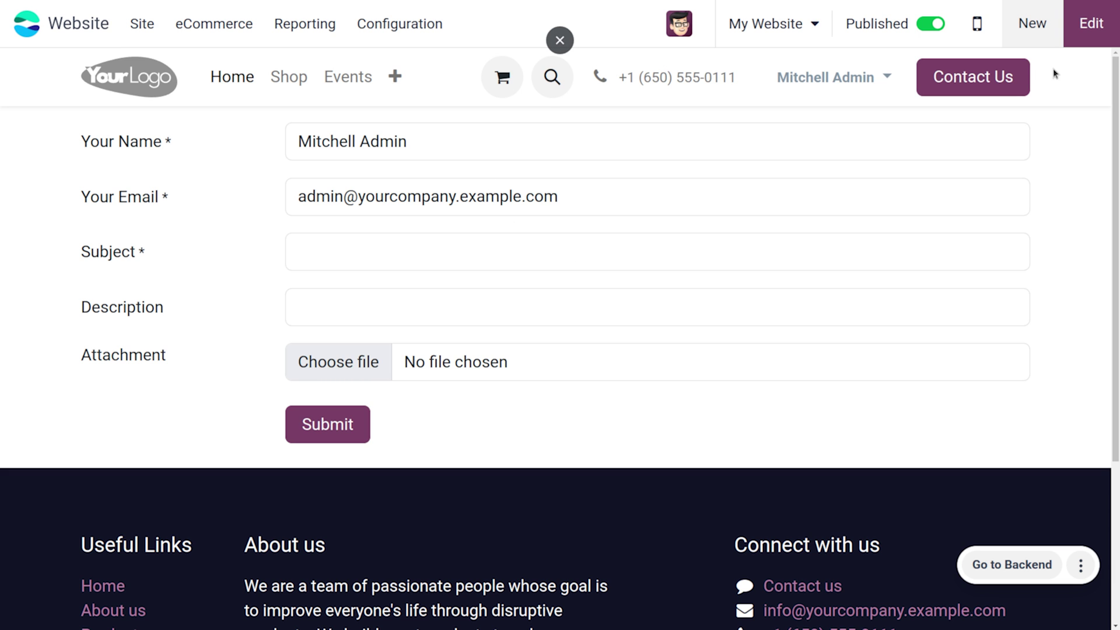
pyautogui.click(1077, 42)
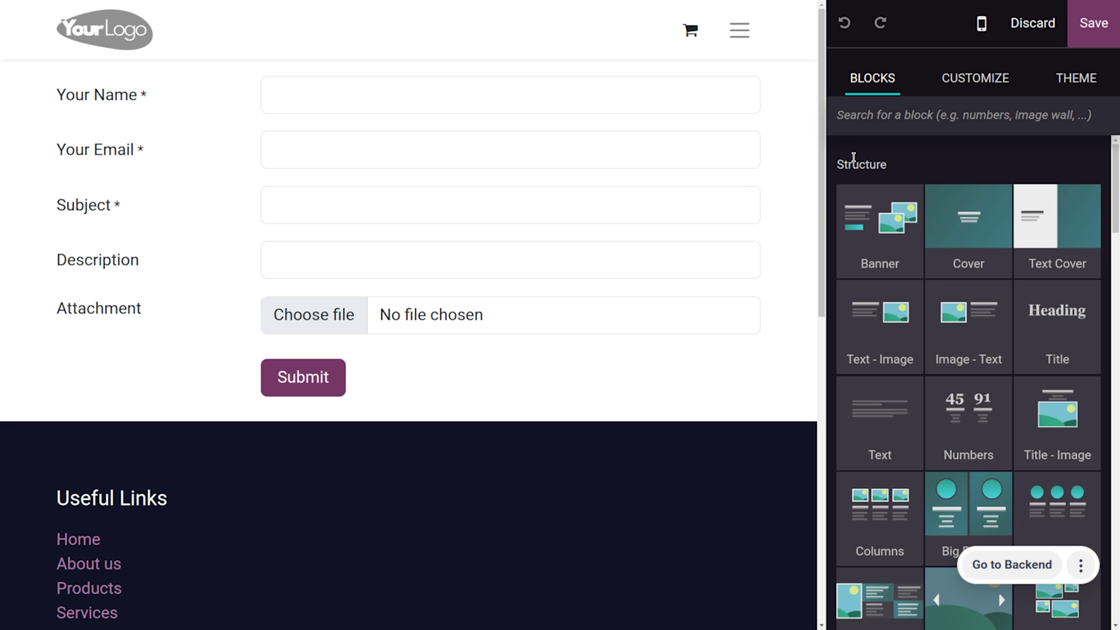
# Search the blocks for a Form, drag it in, and open the ticket form's Helpdesk Team options.
pyautogui.click(863, 115)
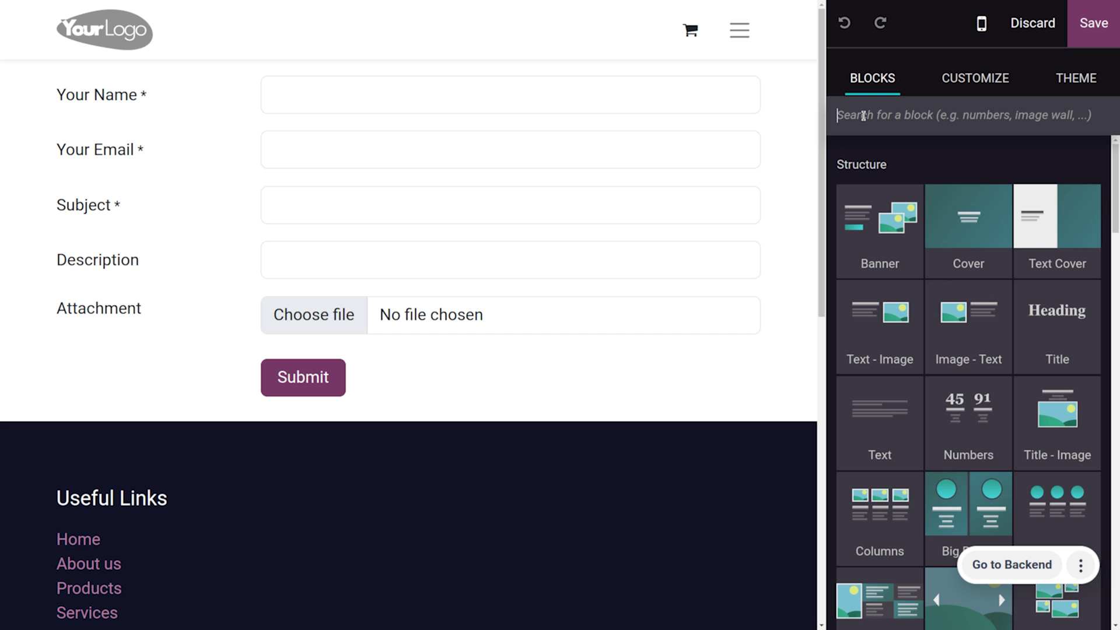
pyautogui.write('fo')
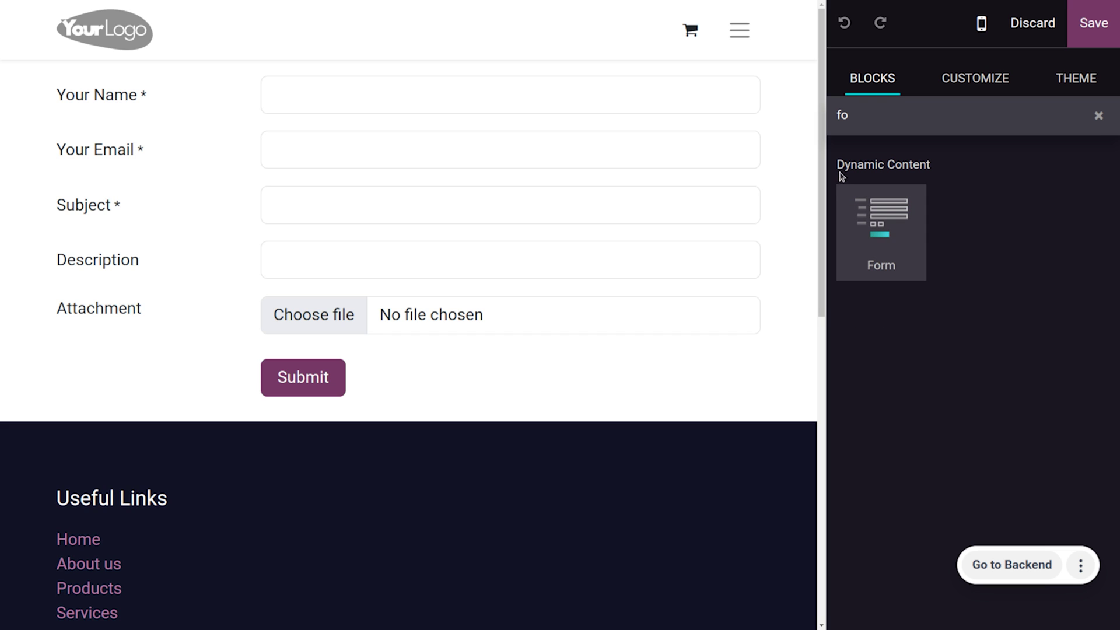
pyautogui.moveTo(874, 224)
pyautogui.mouseDown()
pyautogui.moveTo(777, 233)
pyautogui.moveTo(848, 237)
pyautogui.mouseUp()
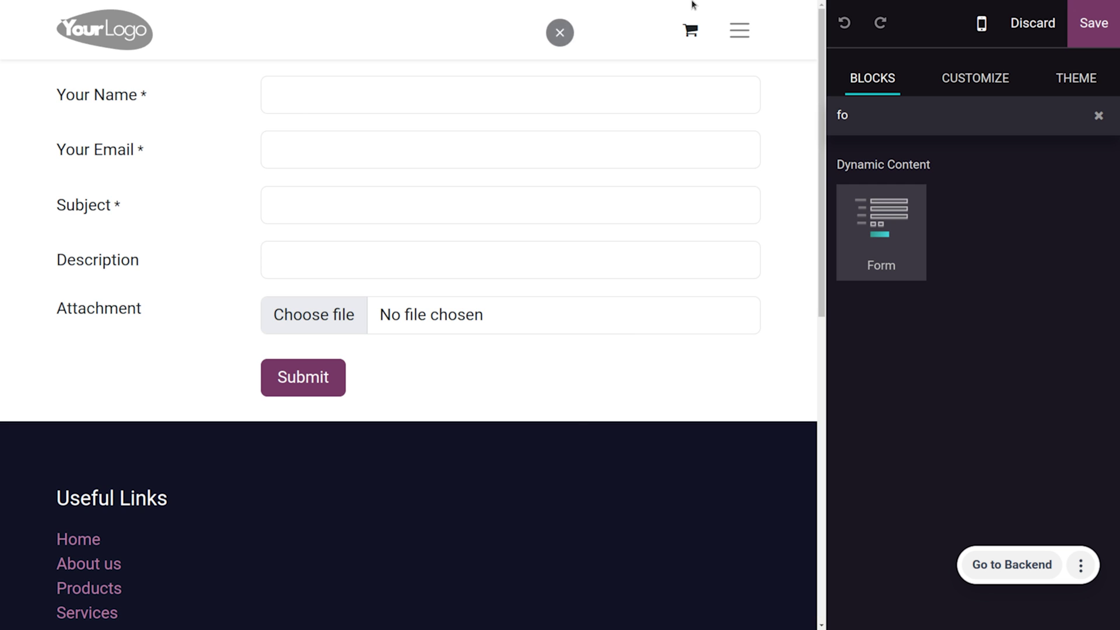
pyautogui.doubleClick(303, 387)
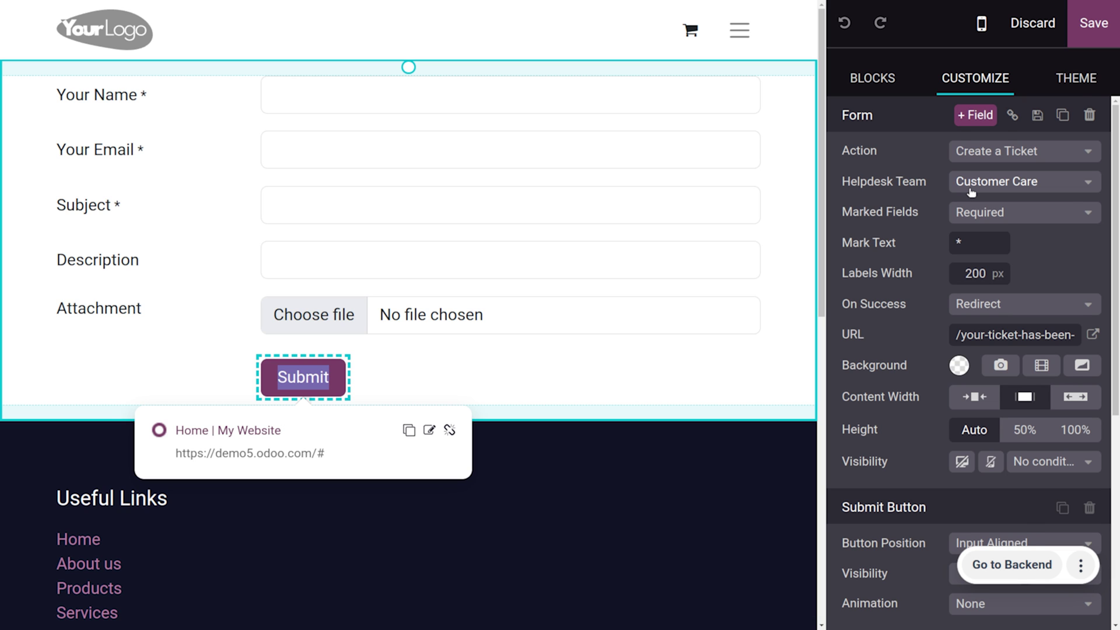
pyautogui.click(971, 192)
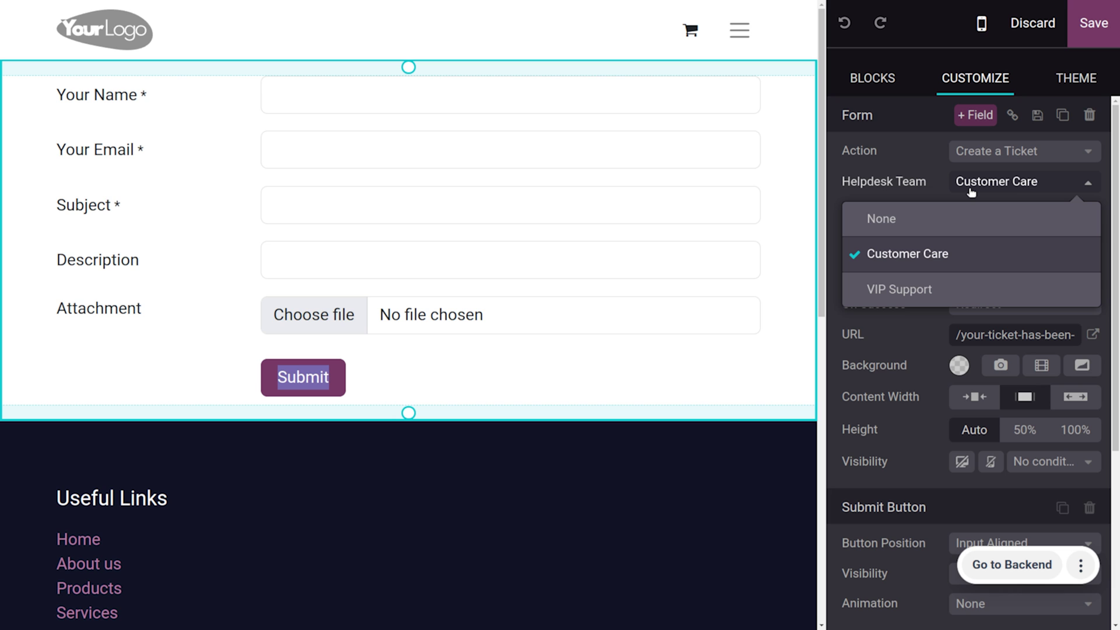
# Keep Customer Care as the form's helpdesk team and save the website page.
pyautogui.click(917, 267)
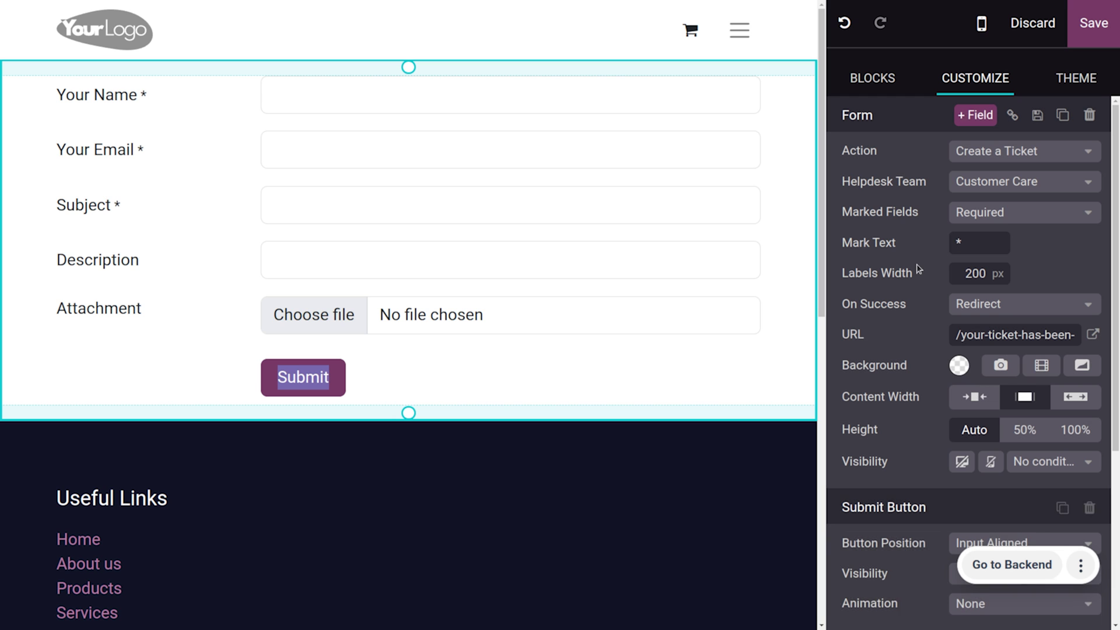
pyautogui.click(1102, 24)
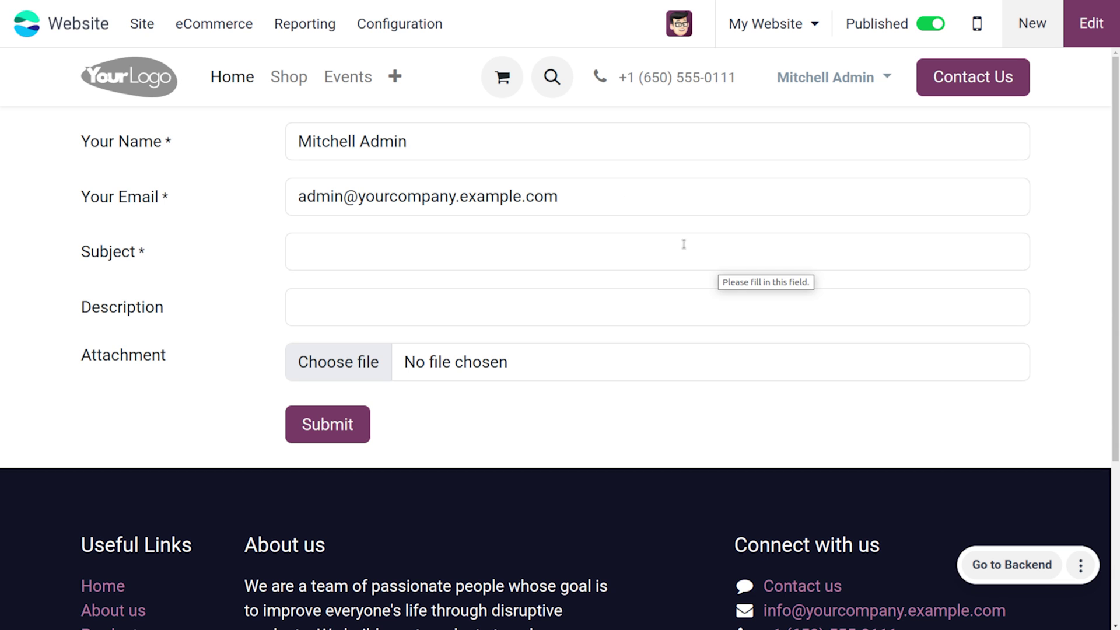
pyautogui.click(441, 142)
# Clear the prefilled name and email fields on the ticket form.
pyautogui.press('BackSpace')
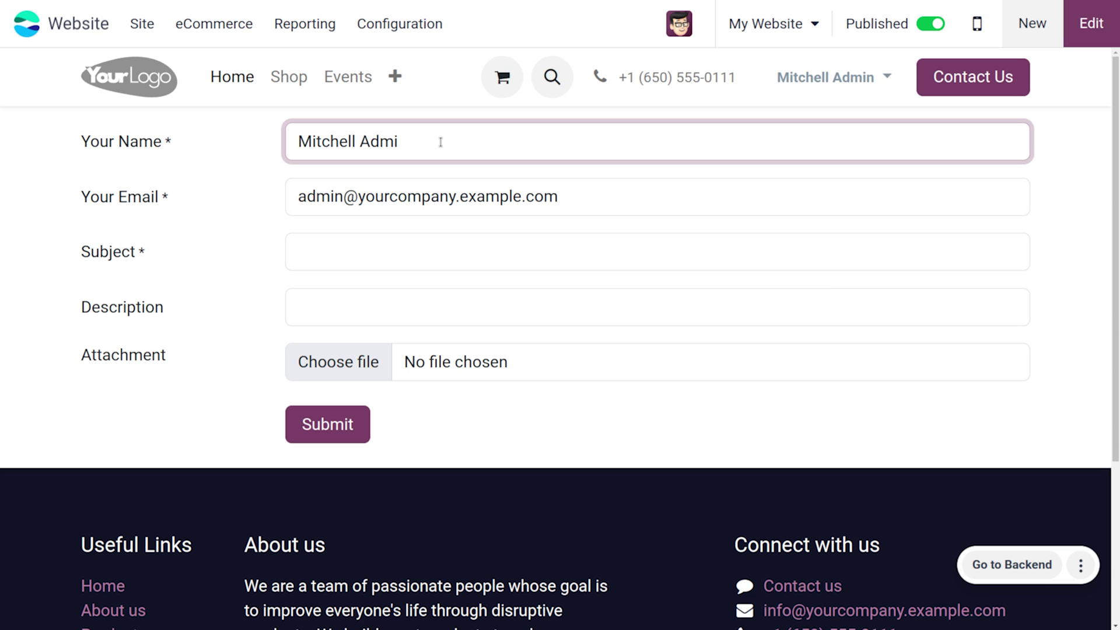
pyautogui.press('BackSpace')
pyautogui.press('BackSpace')
pyautogui.press('BackSpace')
pyautogui.press('BackSpace')
pyautogui.press('BackSpace')
pyautogui.press('BackSpace')
pyautogui.write('J')
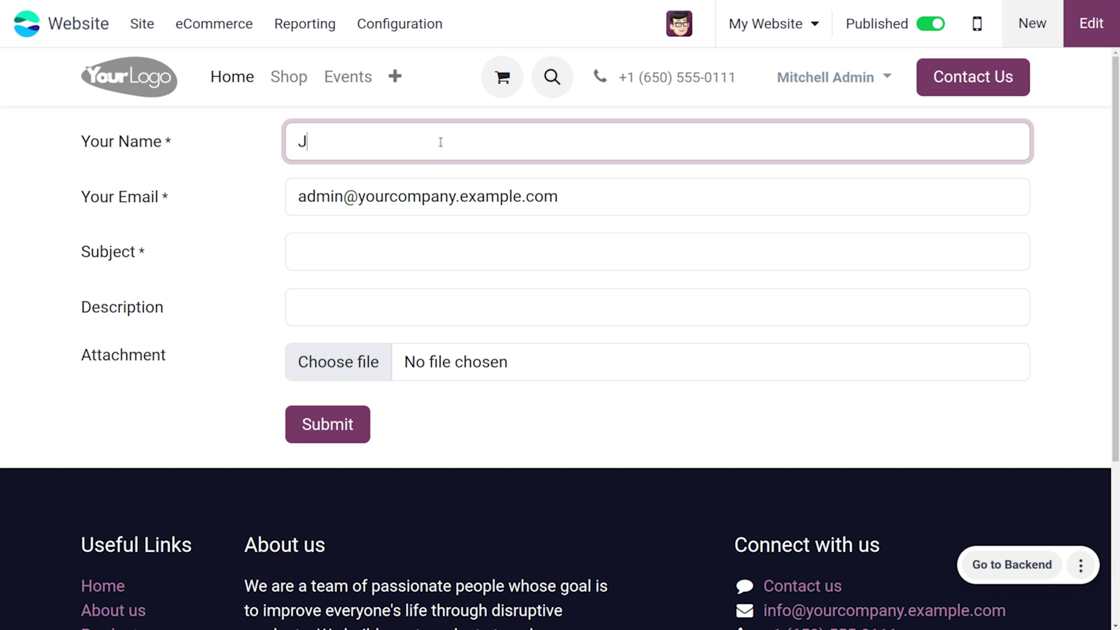
pyautogui.write('erry')
pyautogui.click(619, 206)
pyautogui.press('BackSpace')
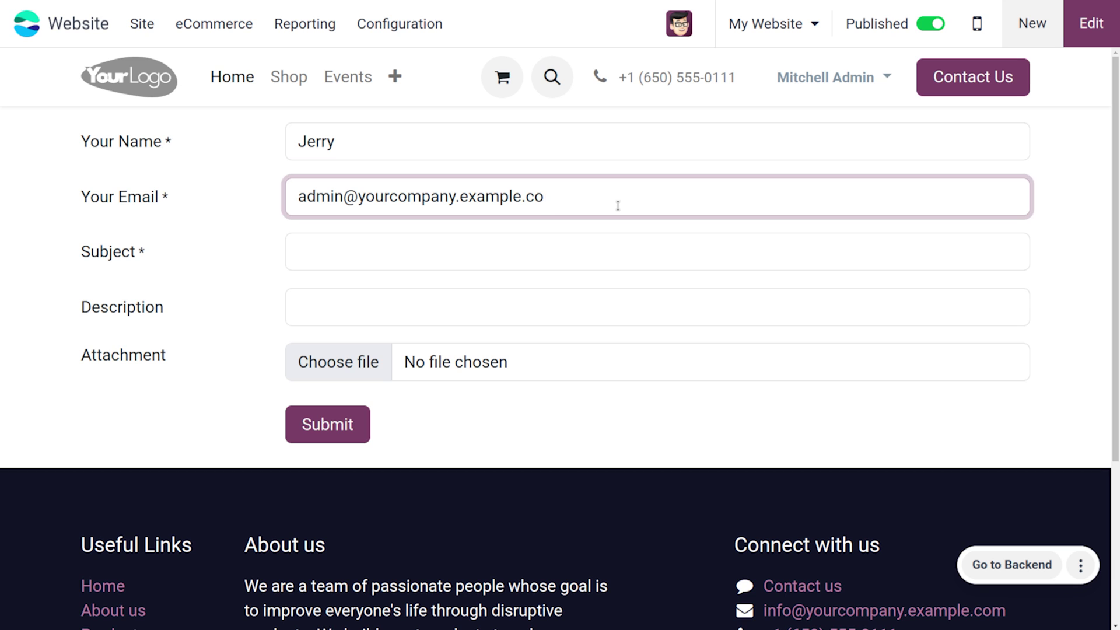
pyautogui.press('BackSpace')
pyautogui.press('BackSpace')
pyautogui.press('BackSpace')
pyautogui.press('BackSpace')
pyautogui.press('BackSpace')
pyautogui.press('BackSpace')
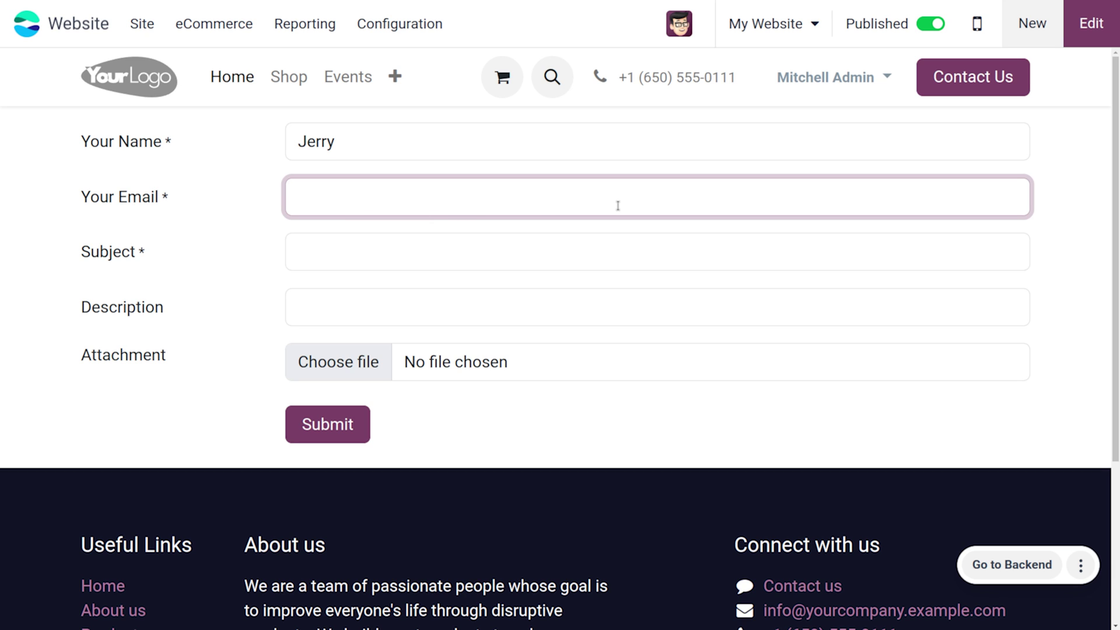
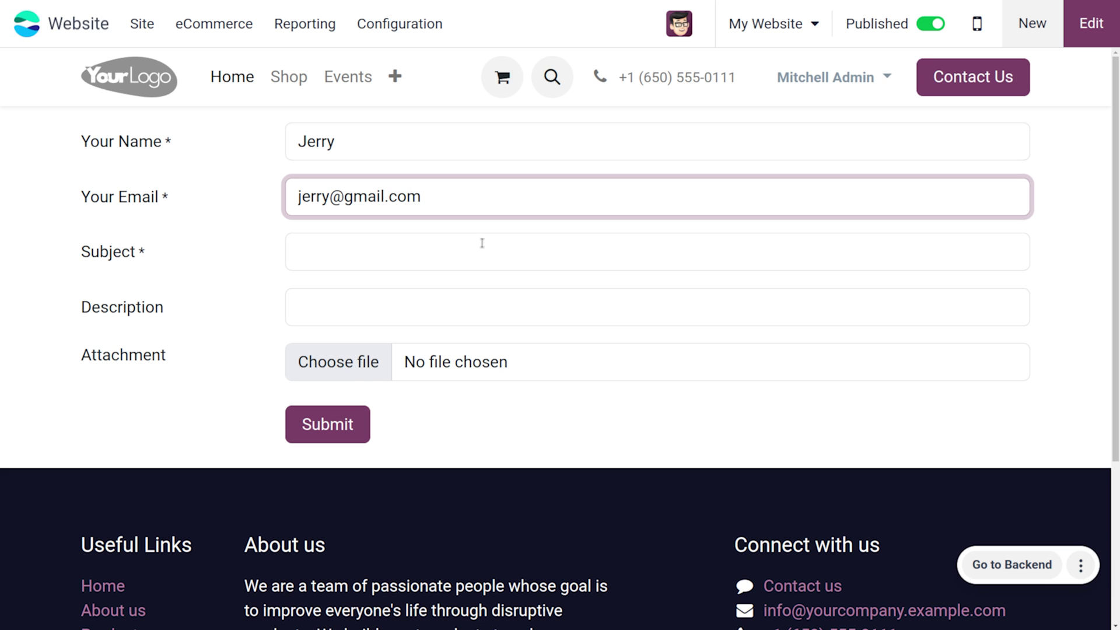
# Enter subject 'Cable management box is broken', a description, attach cable management.jpg, and submit.
pyautogui.click(450, 255)
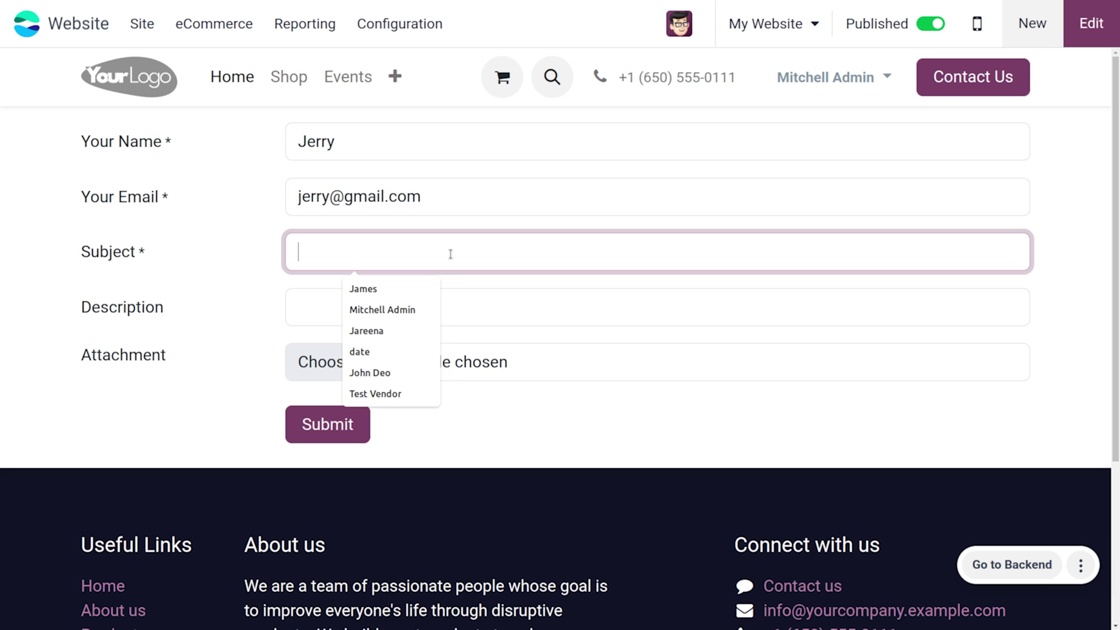
pyautogui.write('Cabi')
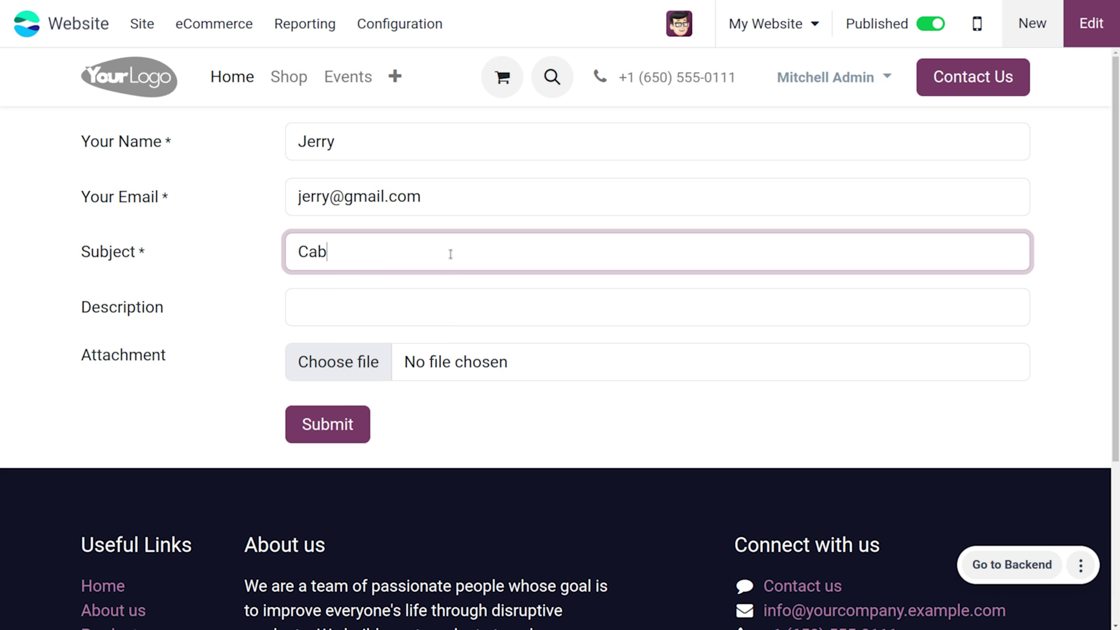
pyautogui.press('BackSpace')
pyautogui.write('le managemen')
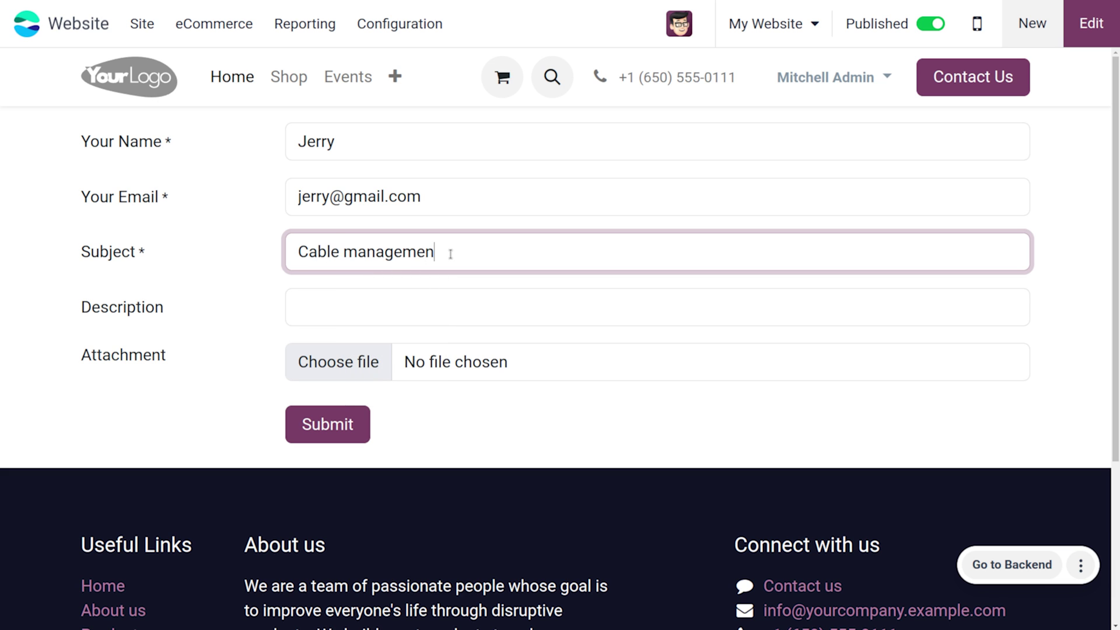
pyautogui.write('t box is broken')
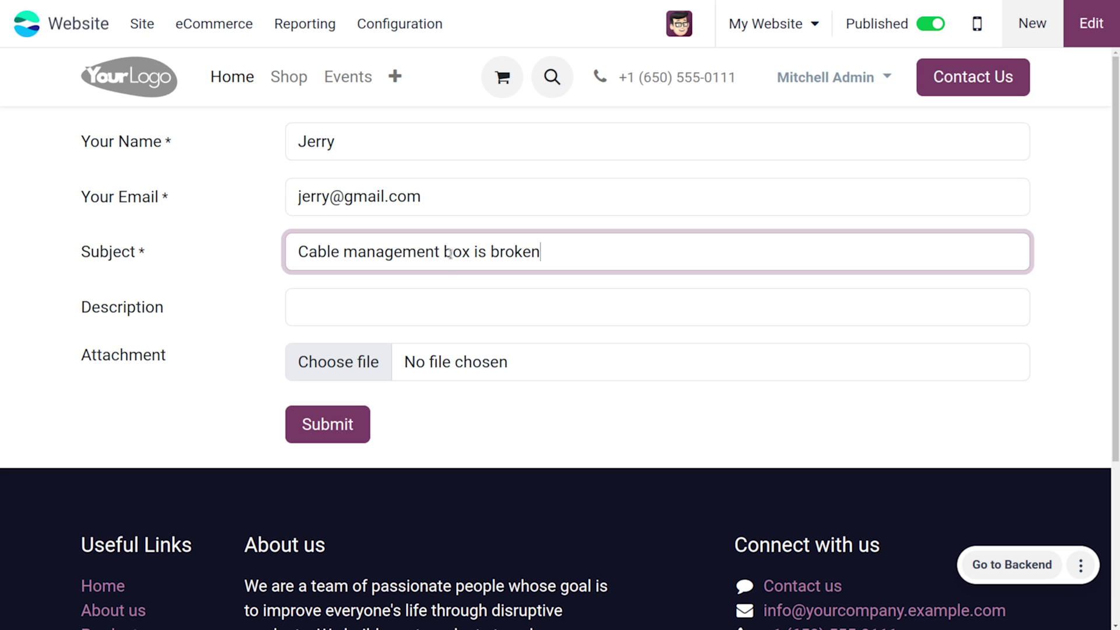
pyautogui.click(359, 311)
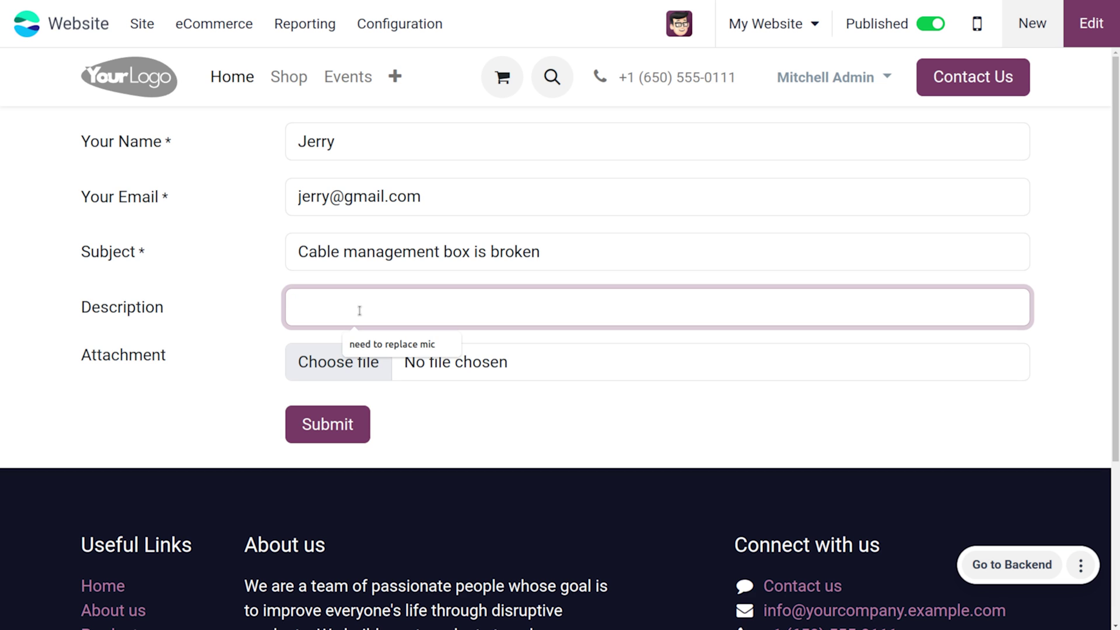
pyautogui.write('the delivered ite')
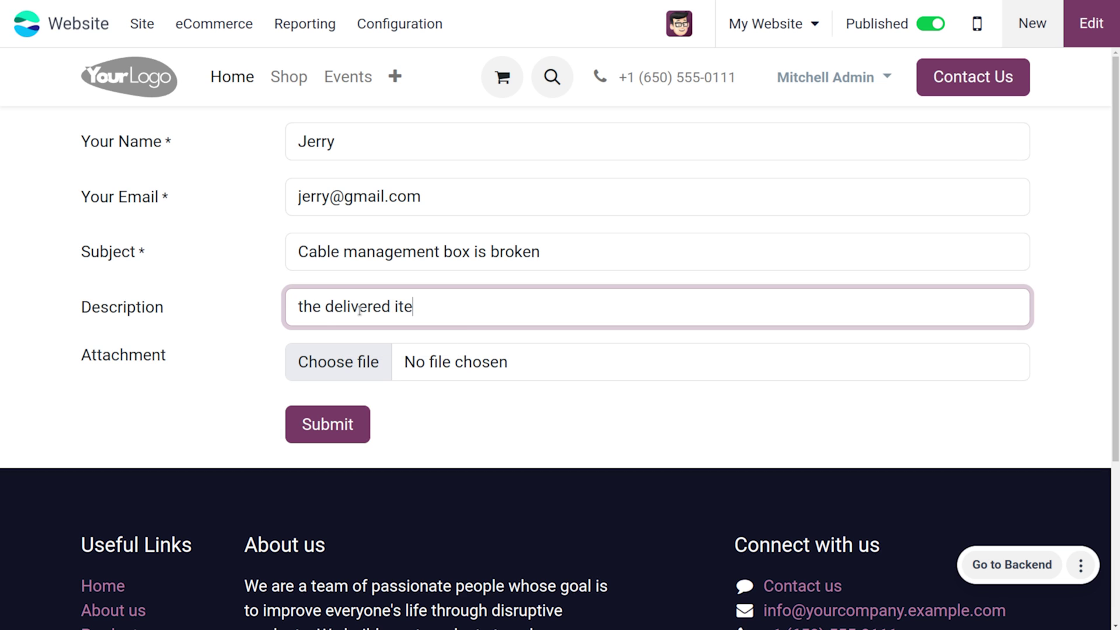
pyautogui.write('m is damaged')
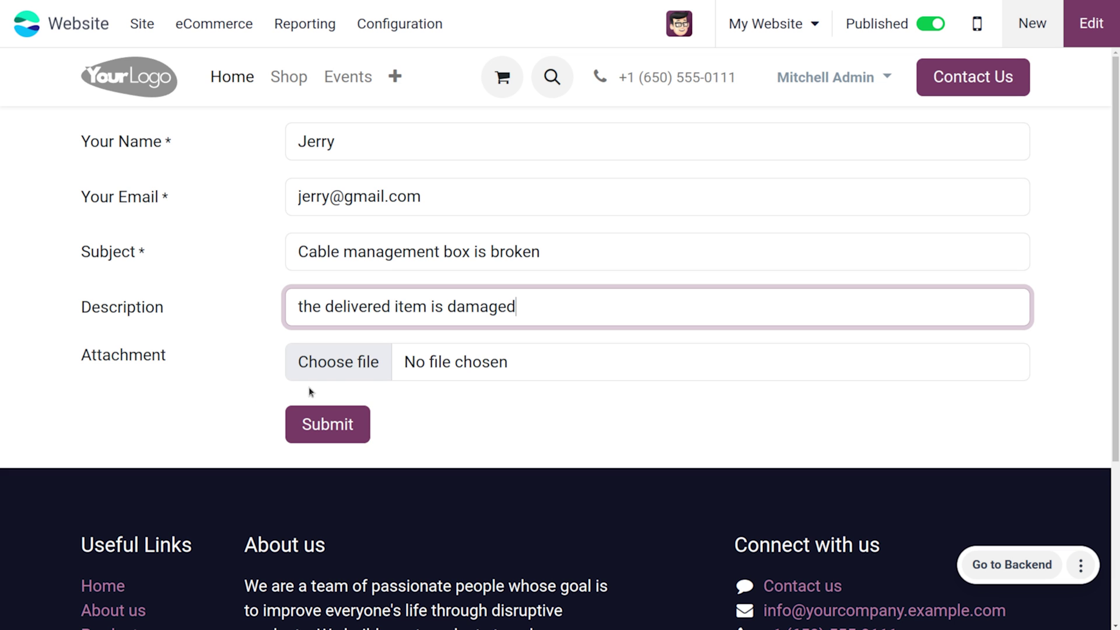
pyautogui.click(318, 376)
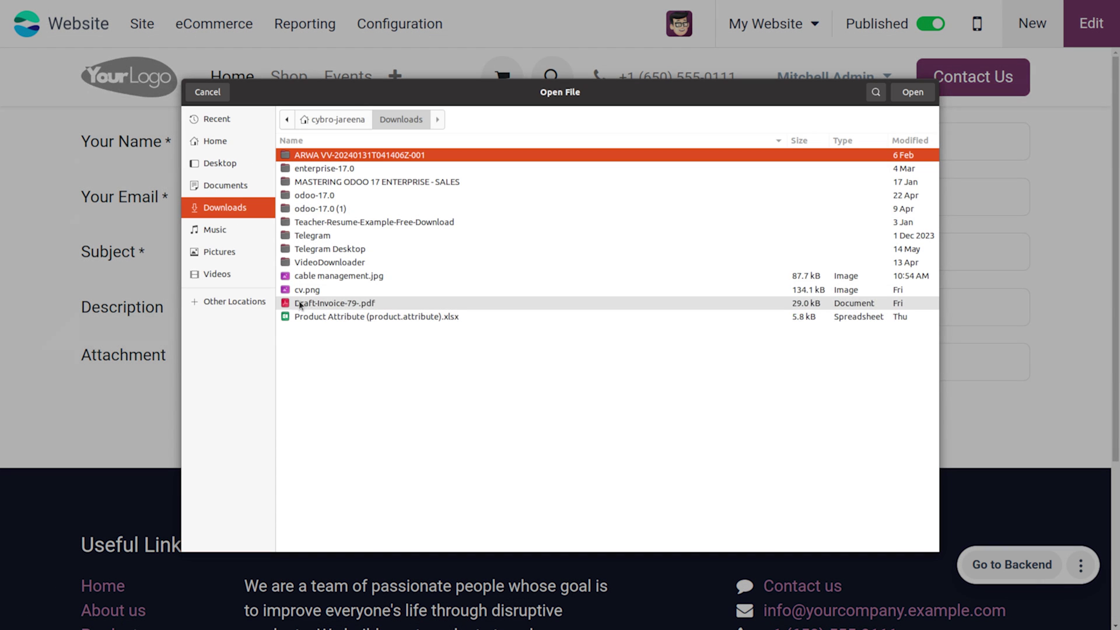
pyautogui.click(317, 277)
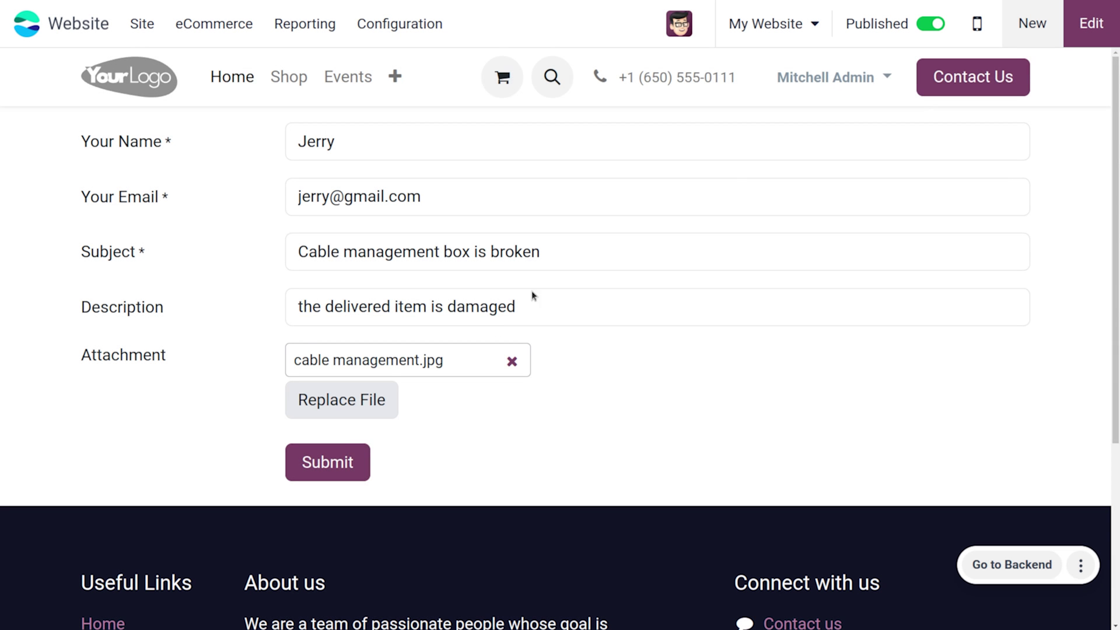
pyautogui.click(340, 457)
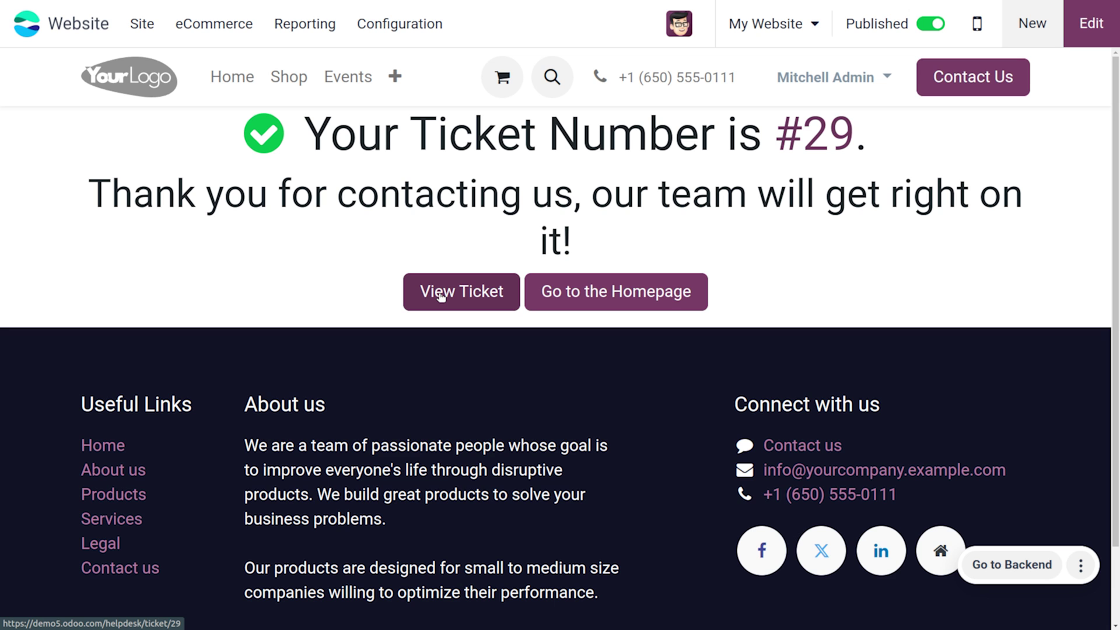
# Open the newly created ticket #29 from the confirmation page.
pyautogui.click(441, 297)
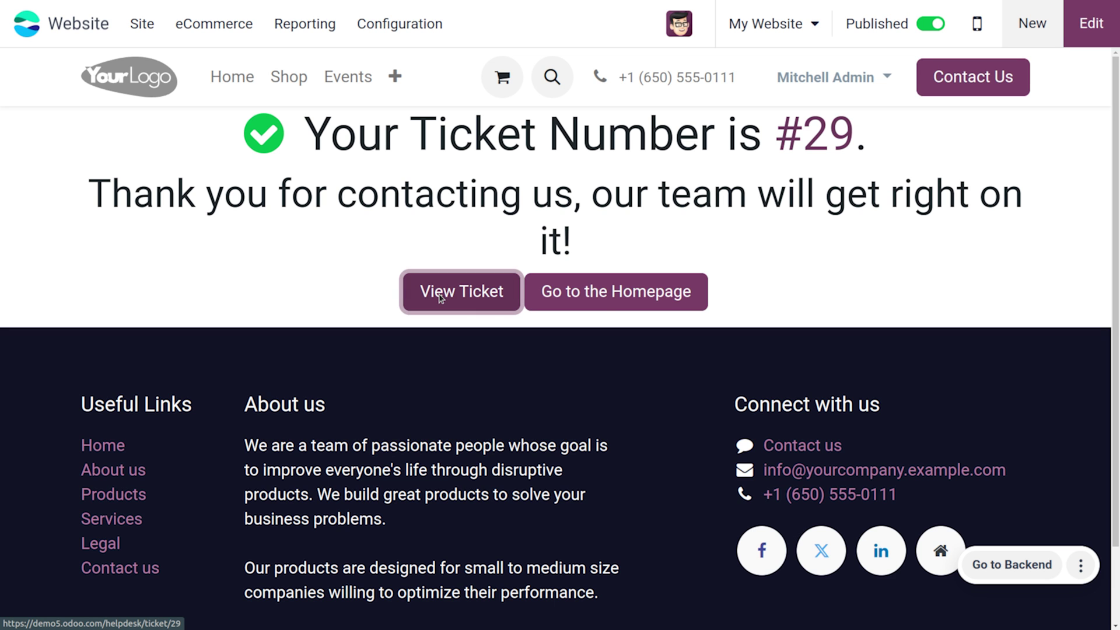
pyautogui.scroll(-1, 605, 404)
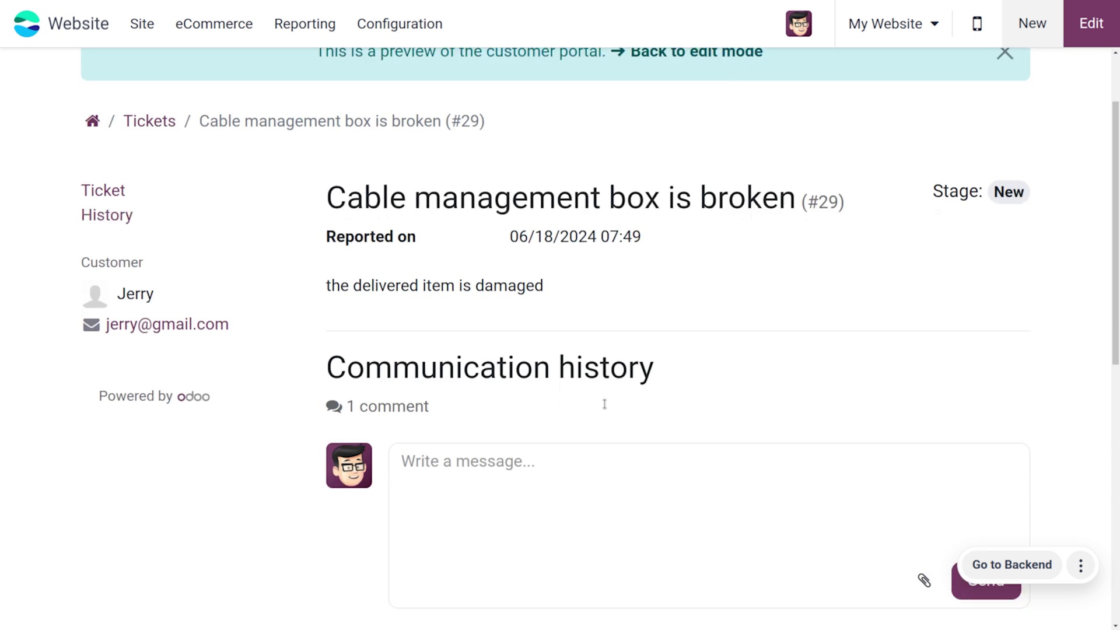
pyautogui.scroll(-2, 604, 404)
pyautogui.scroll(-2, 605, 403)
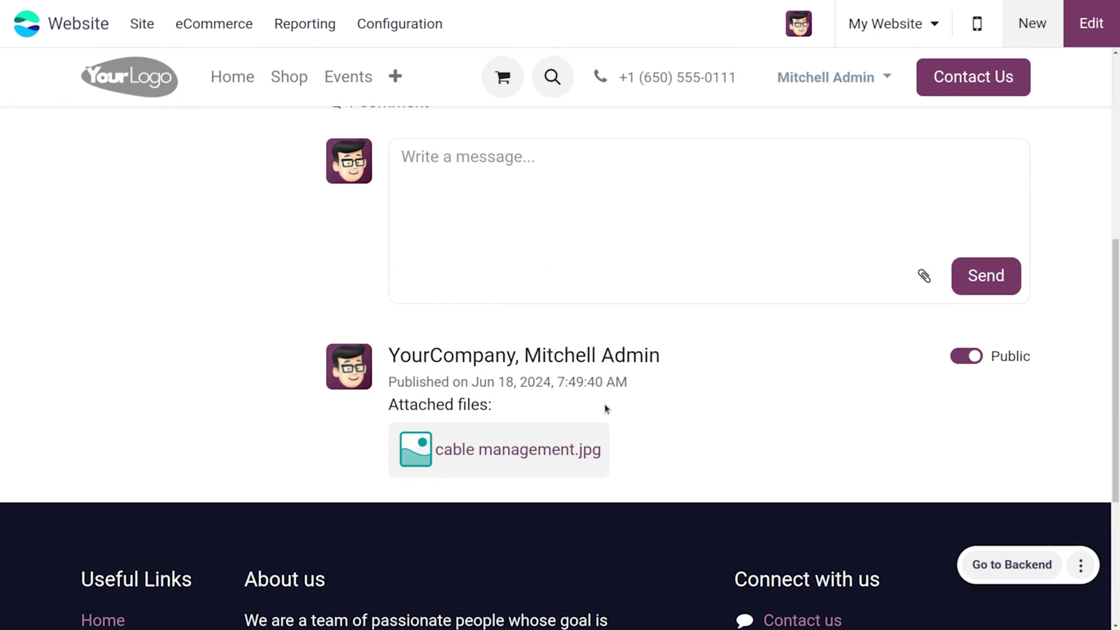
pyautogui.scroll(2, 604, 406)
pyautogui.scroll(3, 605, 405)
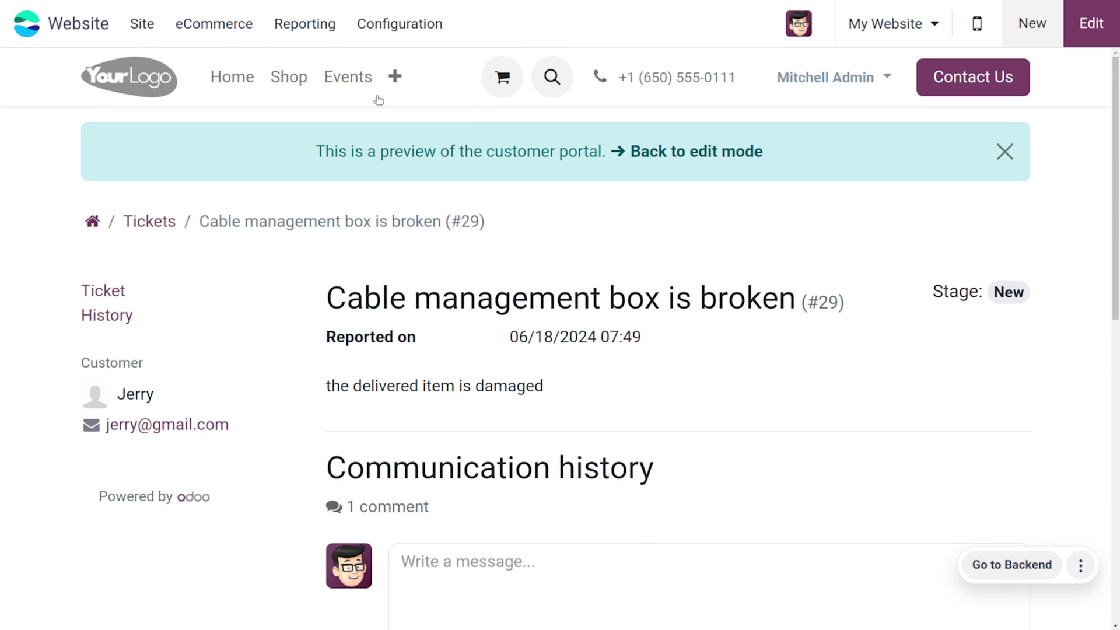
# Return to the Odoo apps home screen after reviewing ticket #29's portal page.
pyautogui.click(21, 23)
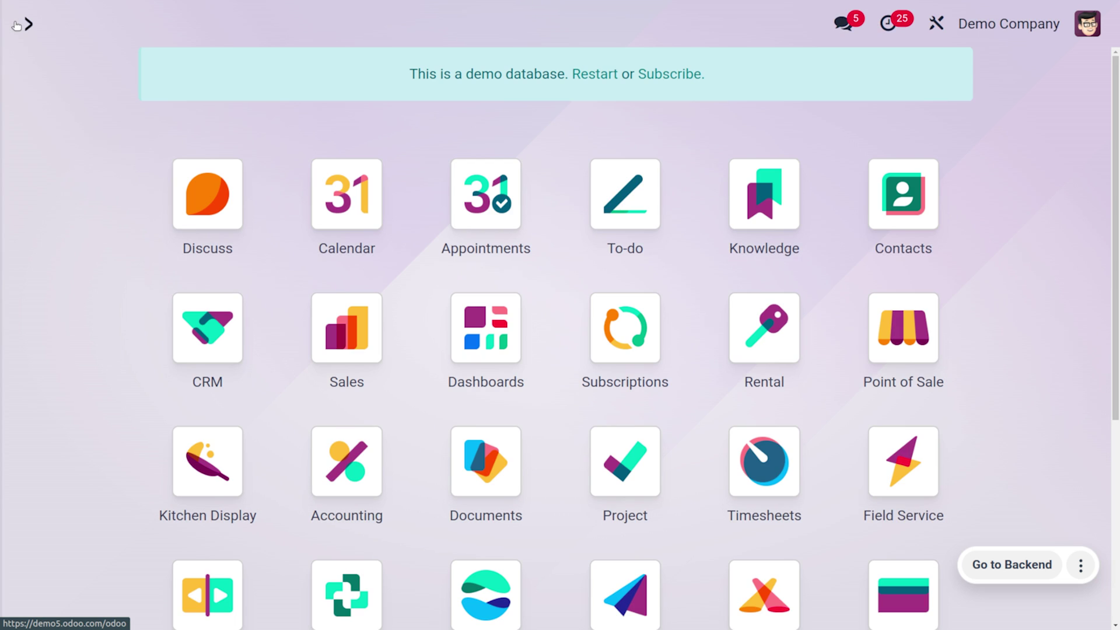
pyautogui.write('he')
# Open Customer Care's Helpdesk tickets and open the 'Cable management box is broken' card.
pyautogui.press('Return')
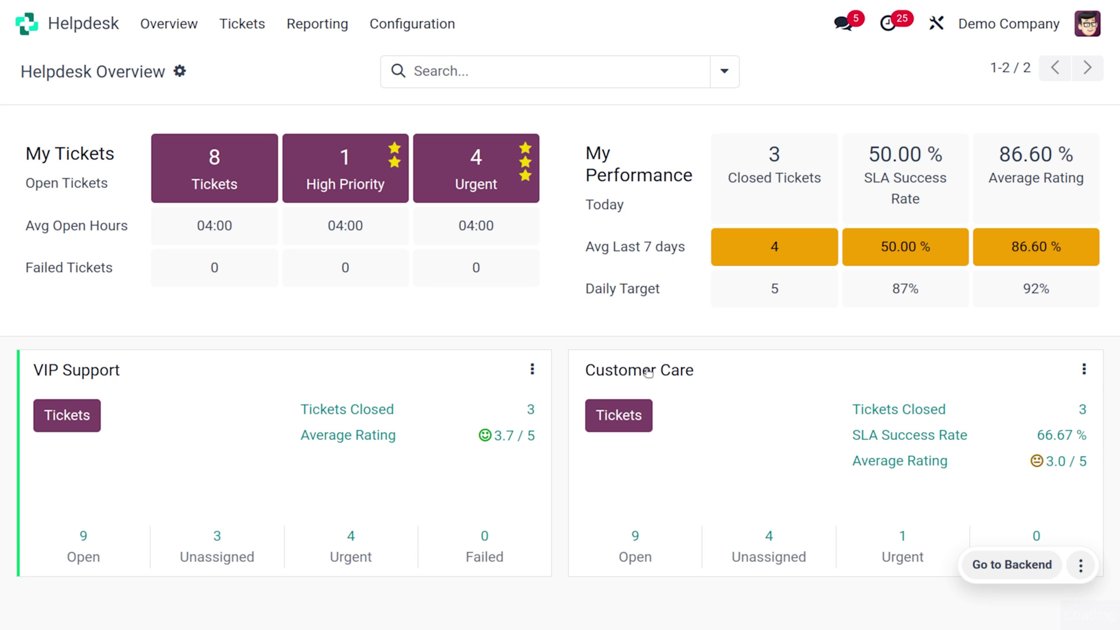
pyautogui.click(649, 371)
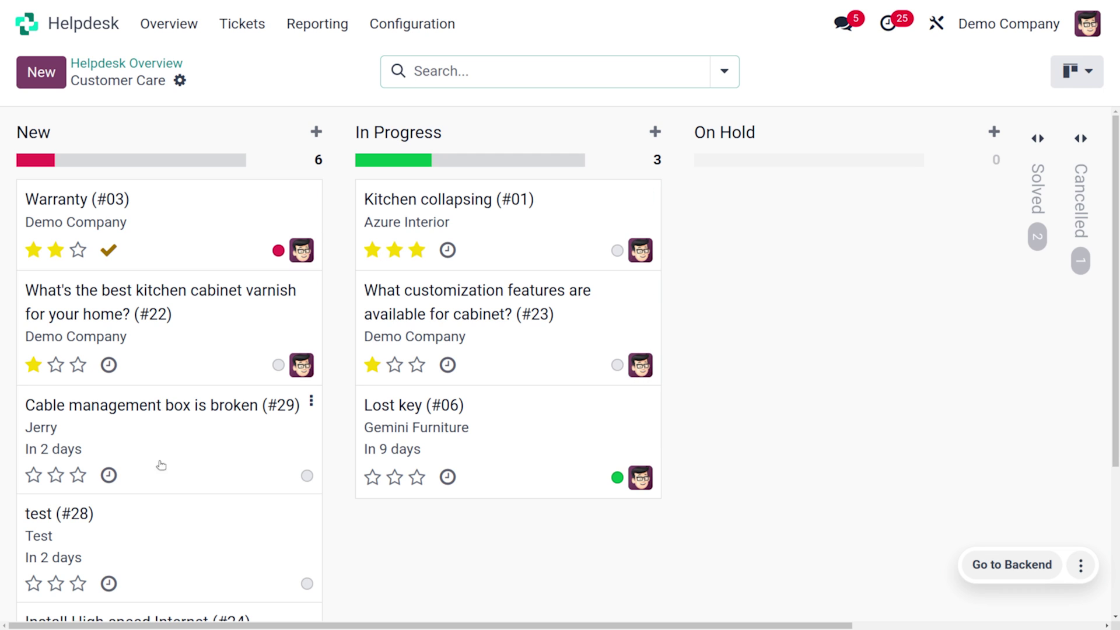
pyautogui.moveTo(162, 438)
pyautogui.click(152, 462)
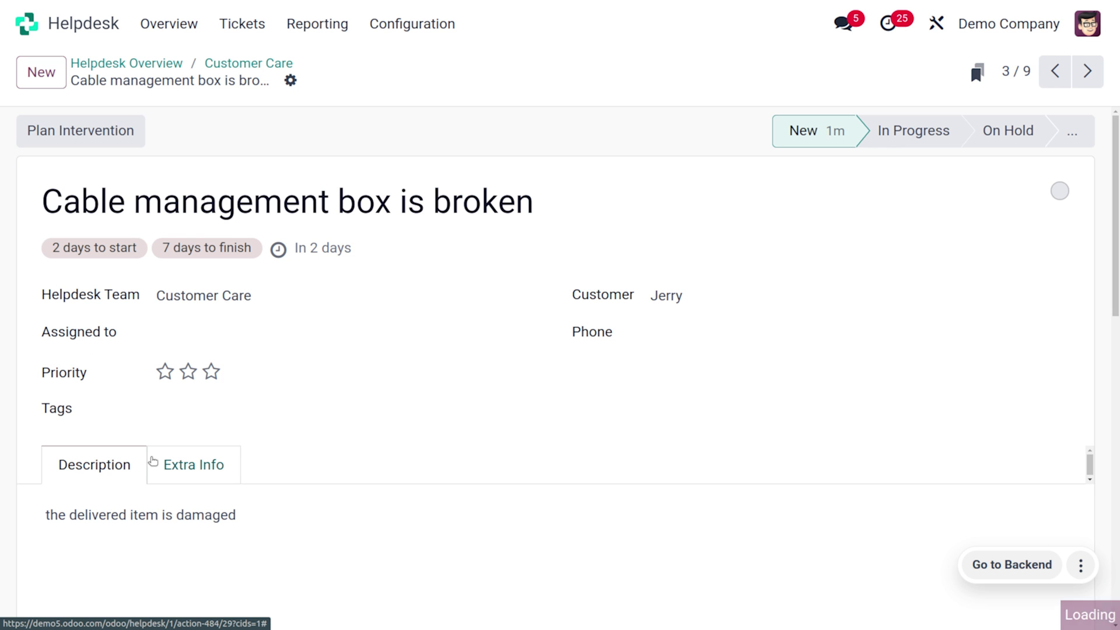
# Assign ticket #29 to Mitchell Admin, give it three stars, tag it Service, and view Extra Info.
pyautogui.click(198, 340)
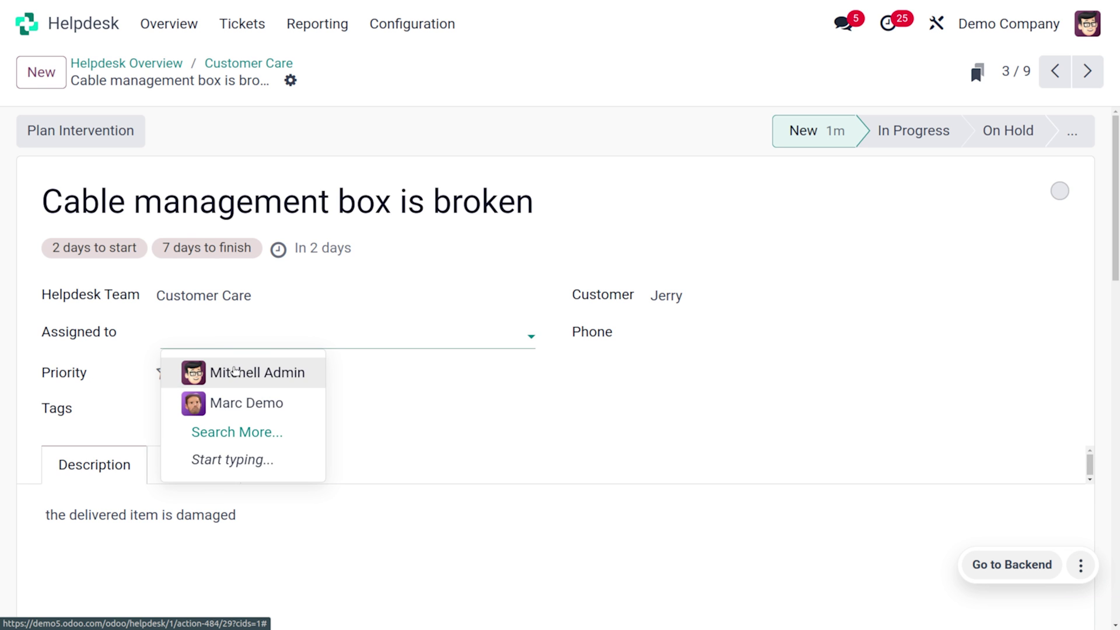
pyautogui.click(235, 373)
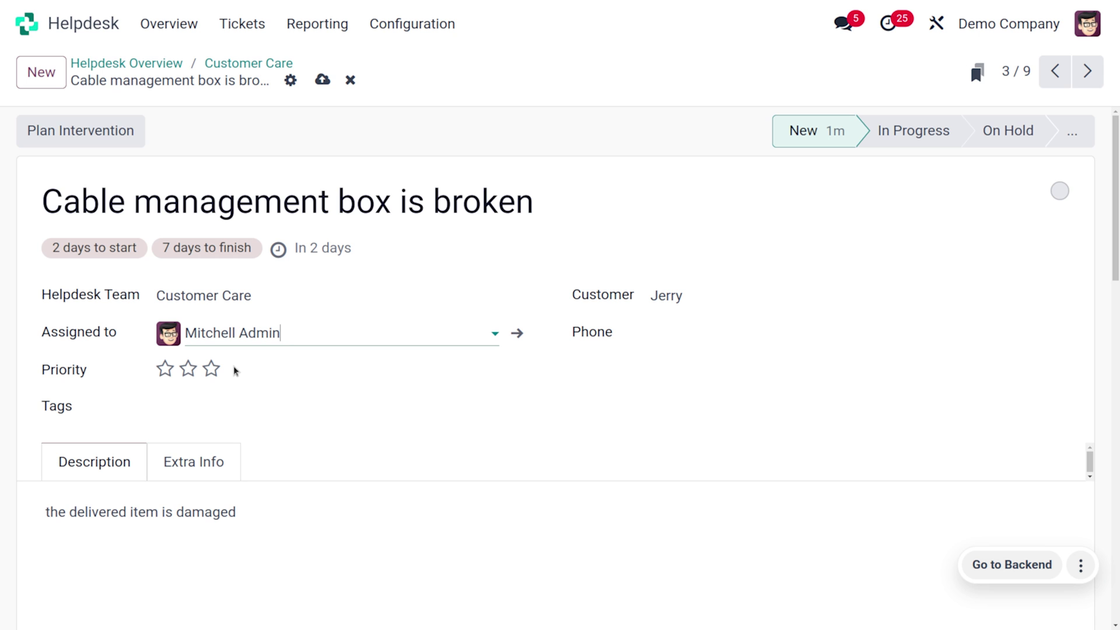
pyautogui.click(211, 369)
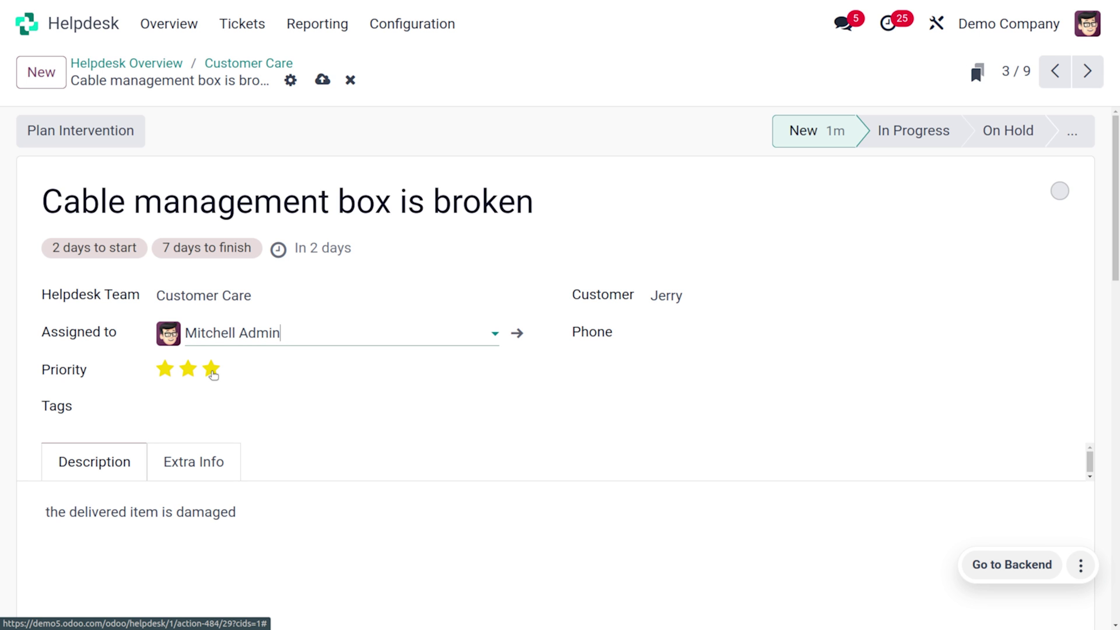
pyautogui.click(221, 383)
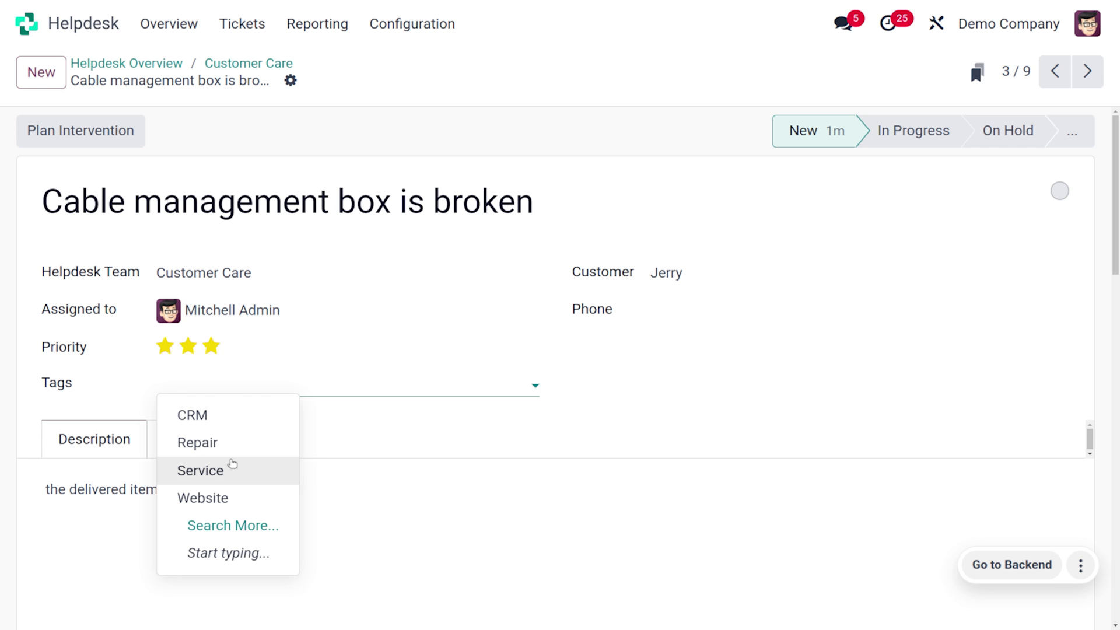
pyautogui.click(243, 473)
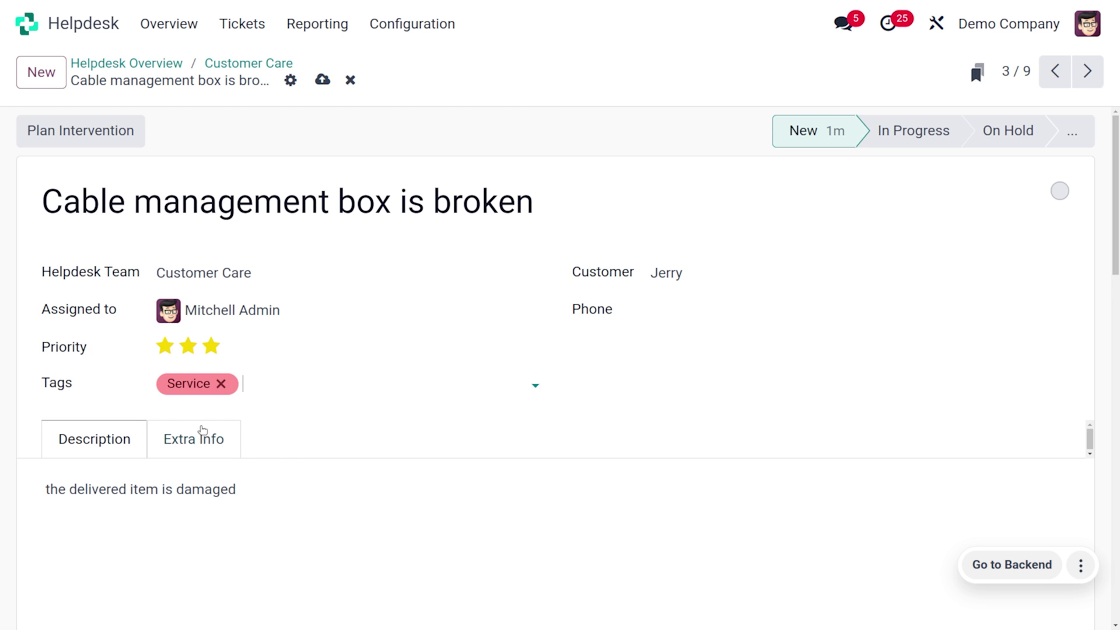
pyautogui.click(204, 427)
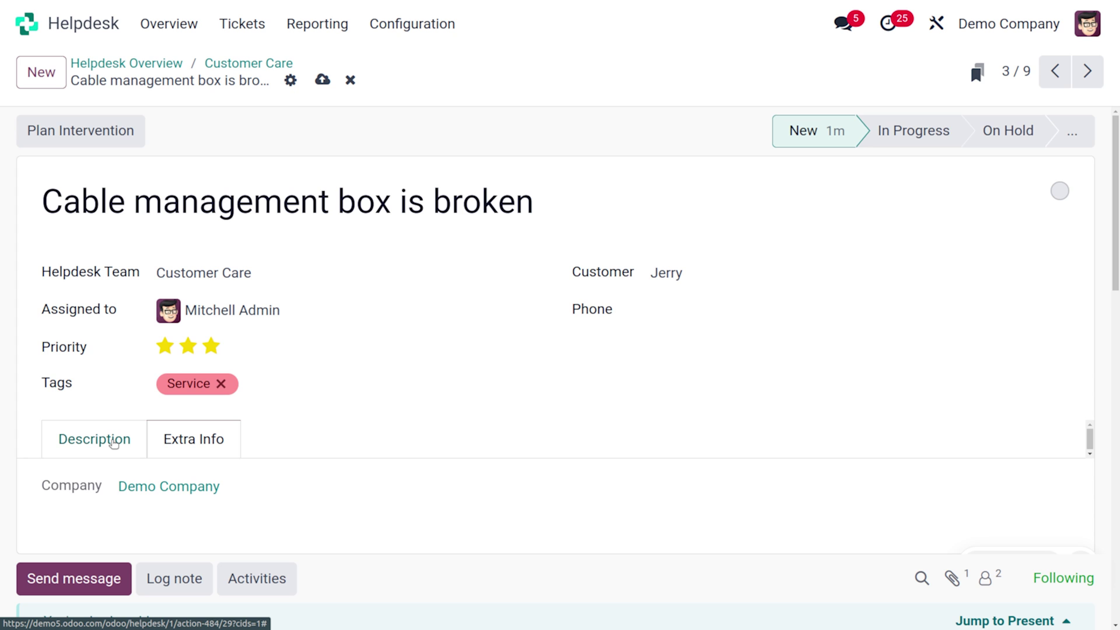
# Return to the ticket's Description and move it to the In Progress stage.
pyautogui.click(114, 441)
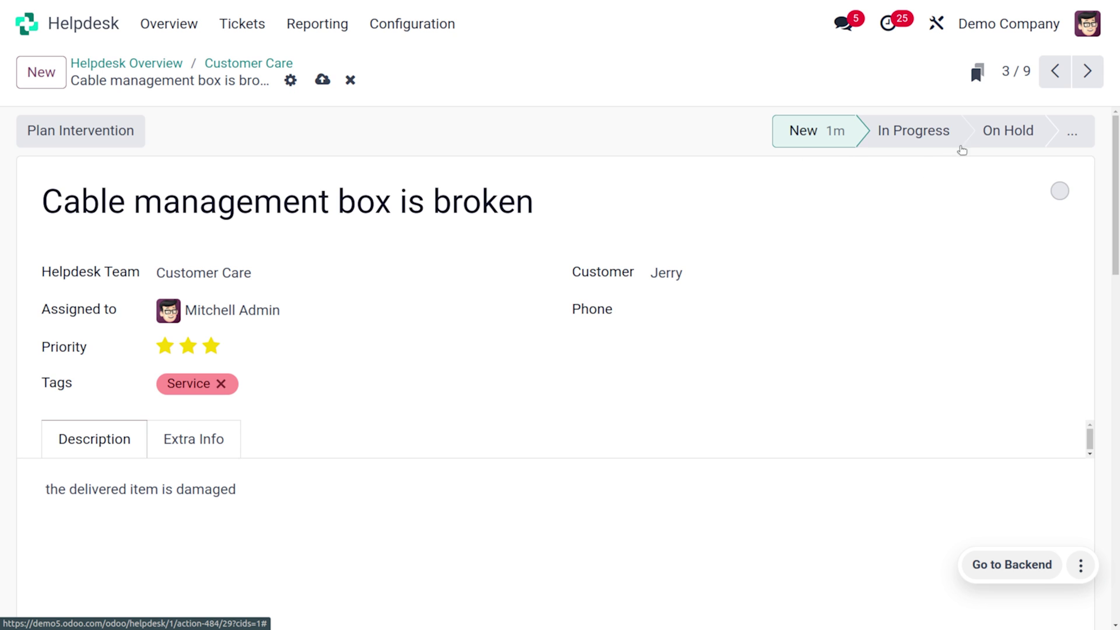
pyautogui.click(931, 140)
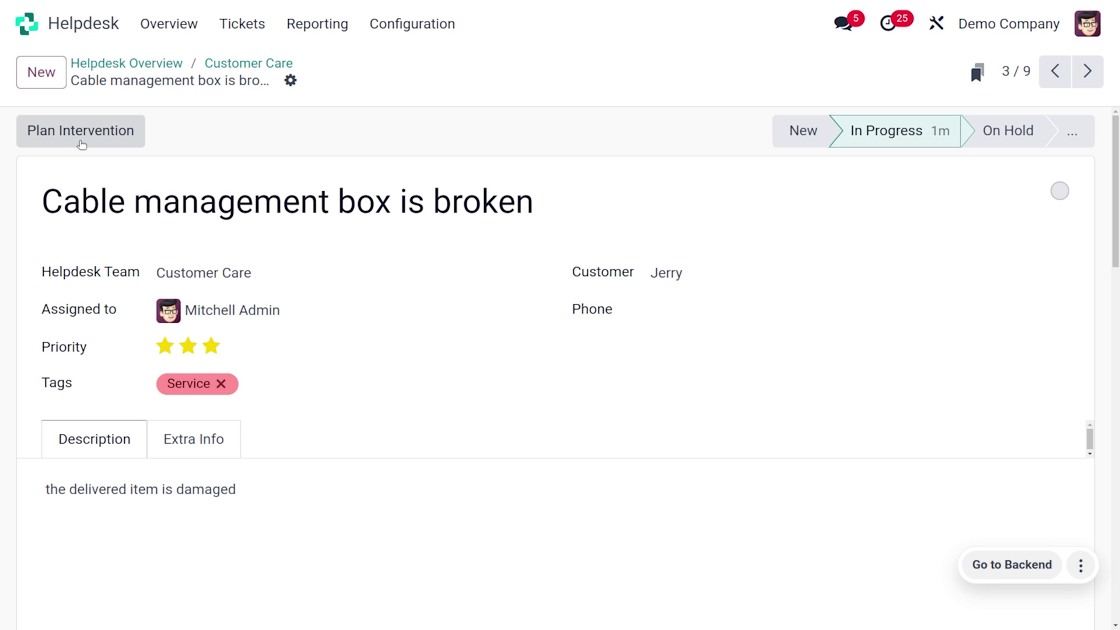
# Plan an intervention and create the 'Cable management box is broken' Field Service task.
pyautogui.click(82, 143)
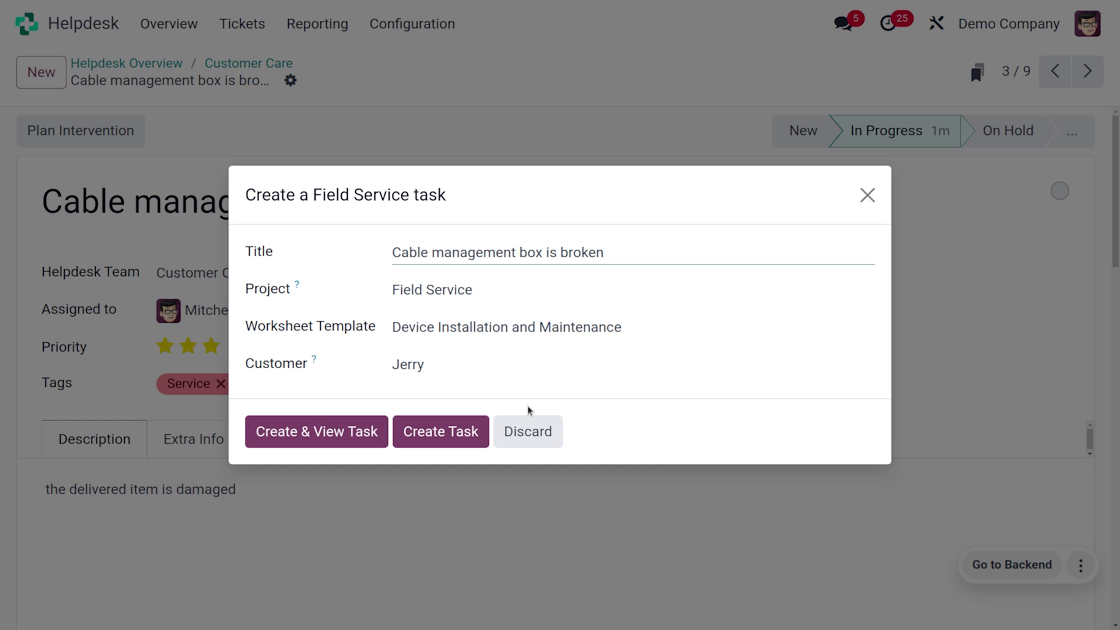
pyautogui.click(454, 433)
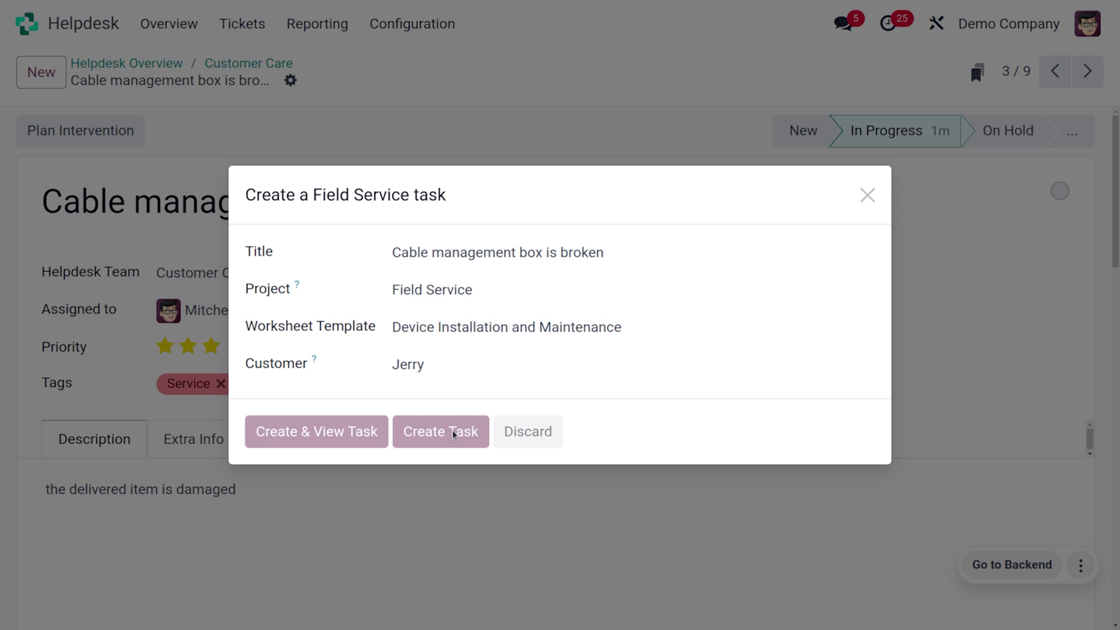